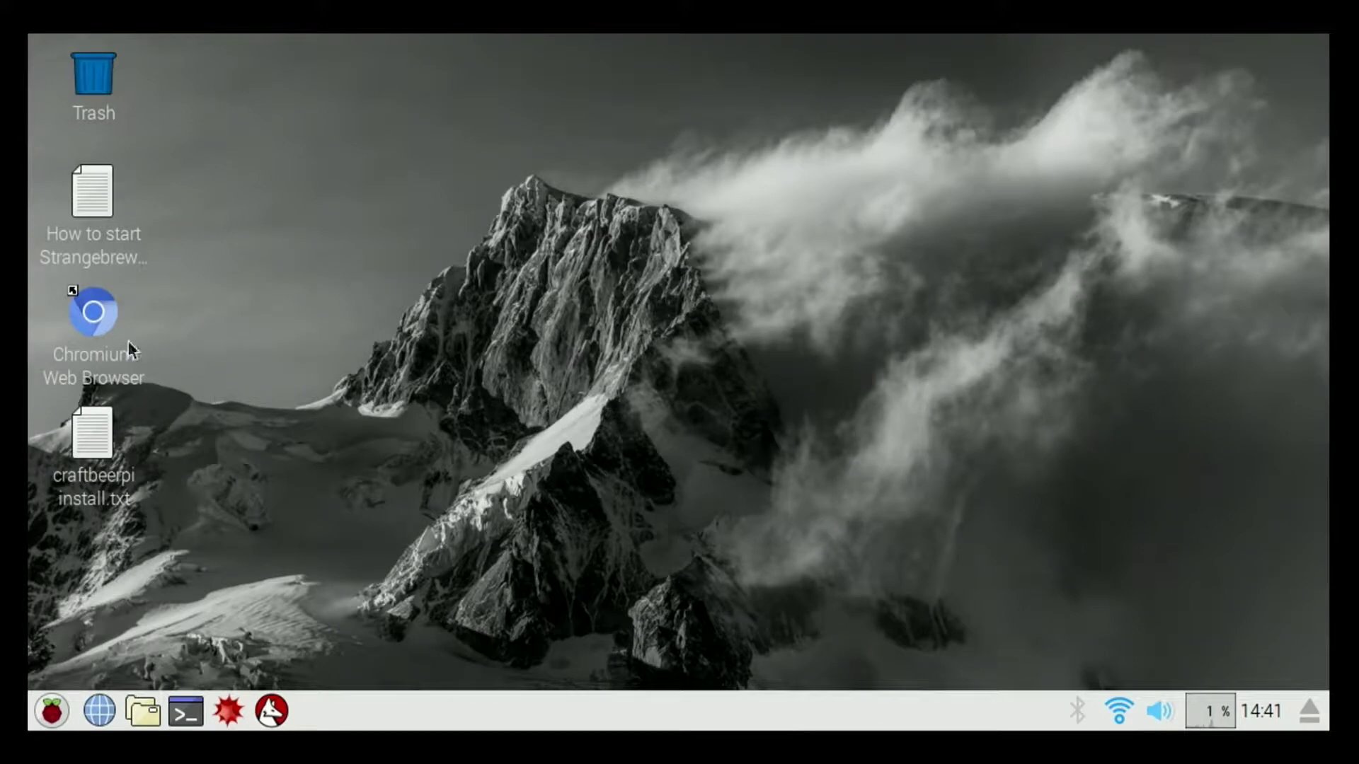
- Launch the Chromium web browser from the desktop and bring up the StrangeBrew Elsinore controller page
left_click(100, 316)
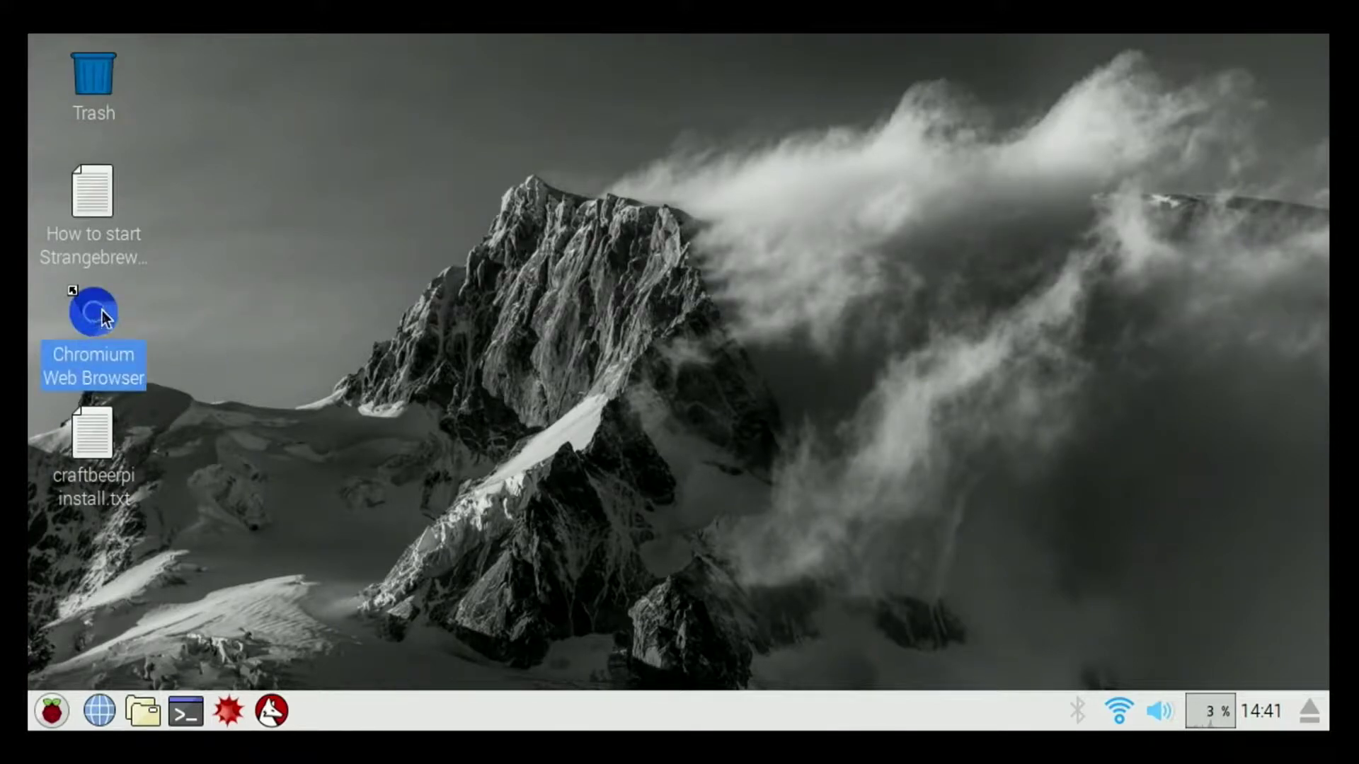
double_click(115, 306)
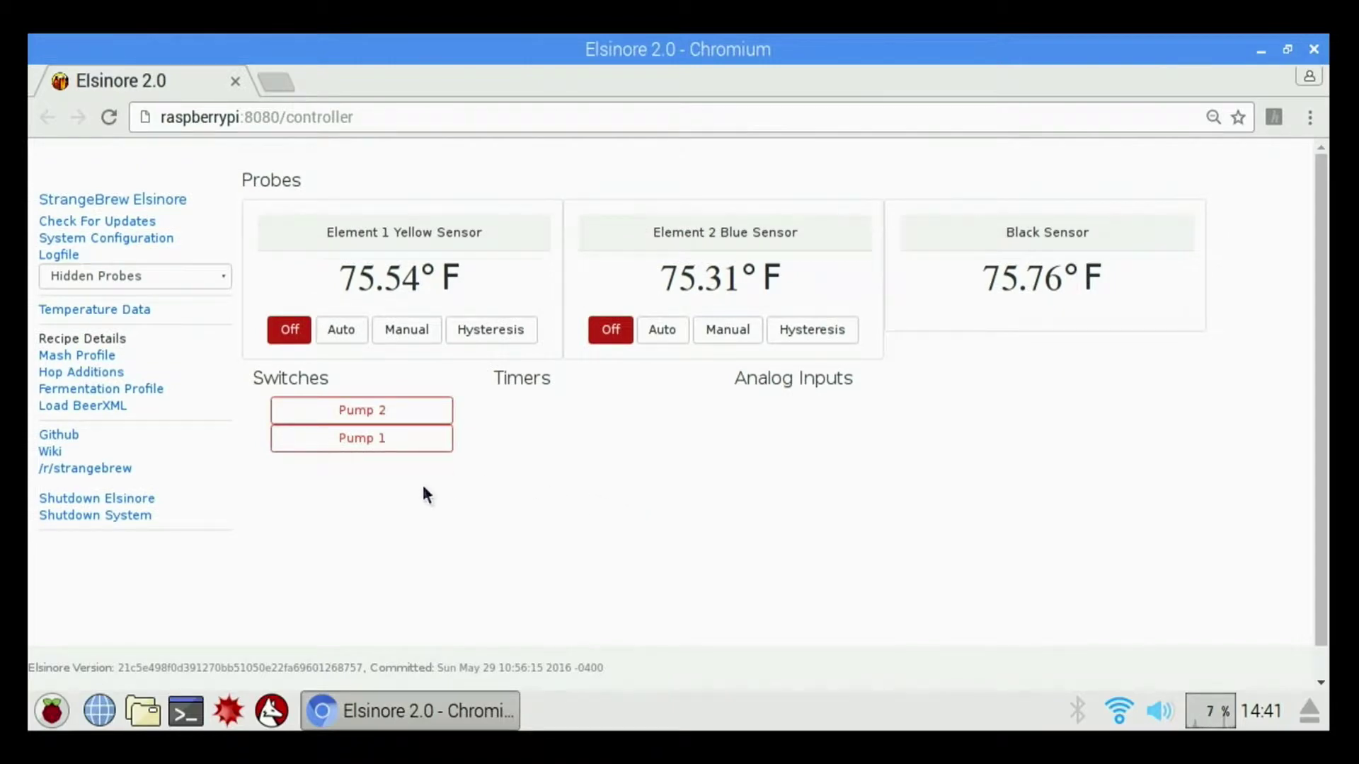
left_click(137, 203)
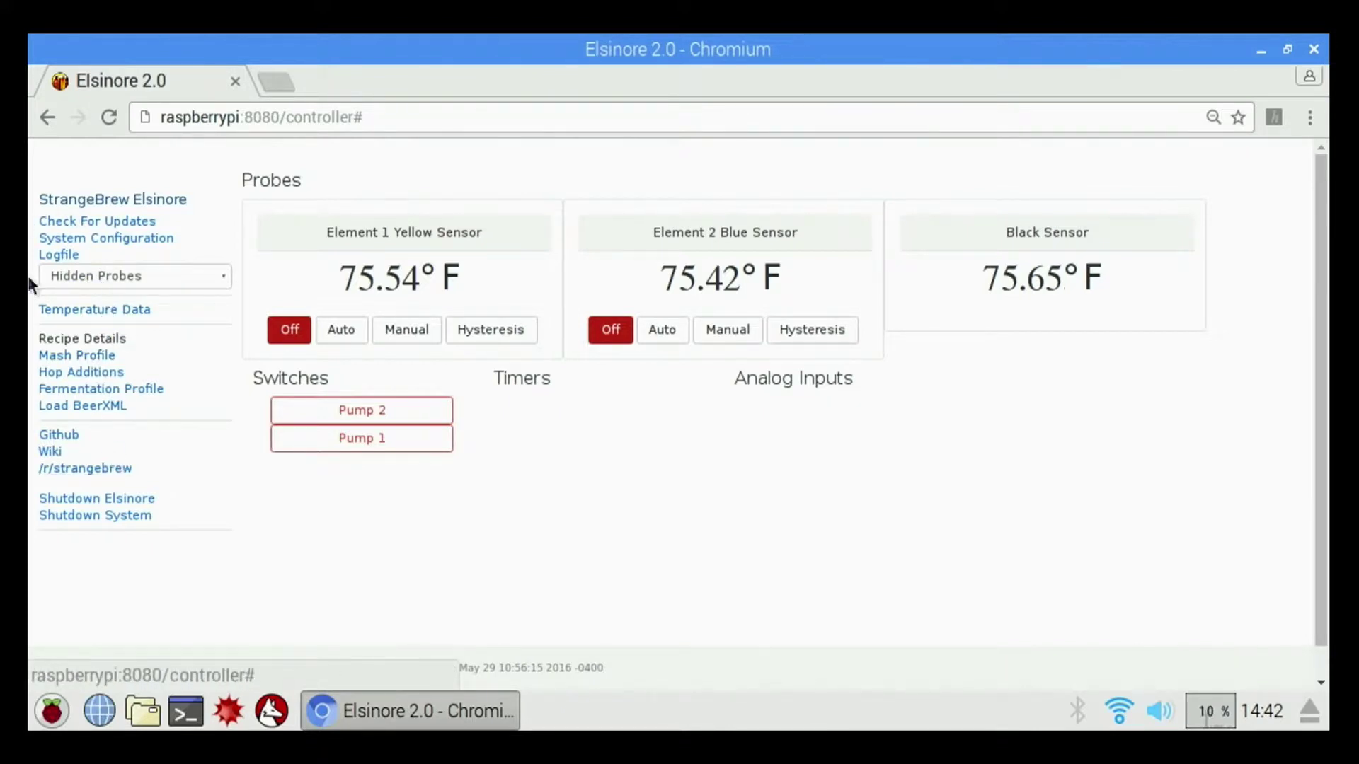
- In the system configuration, keep the Fahrenheit scale, enable Restore State On Startup and the recorder, and save
left_click(129, 240)
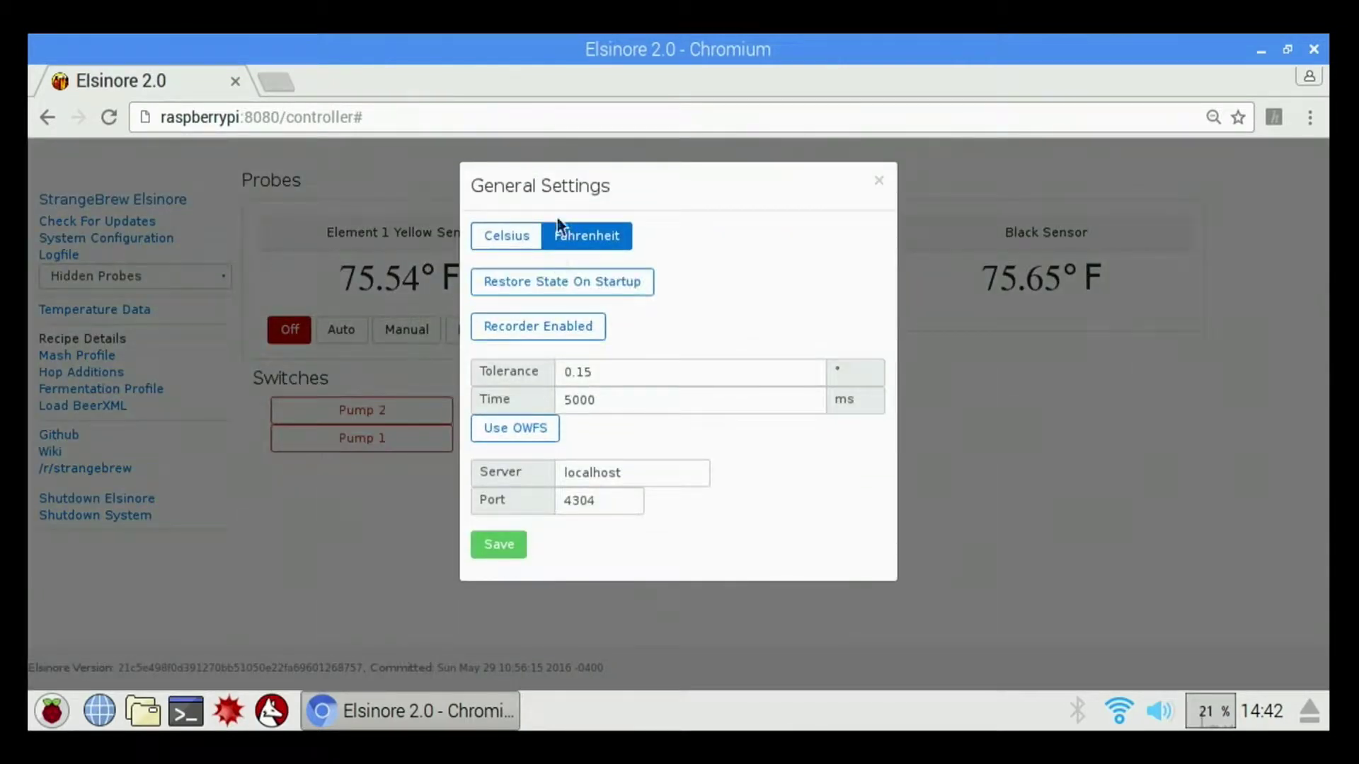
left_click(496, 238)
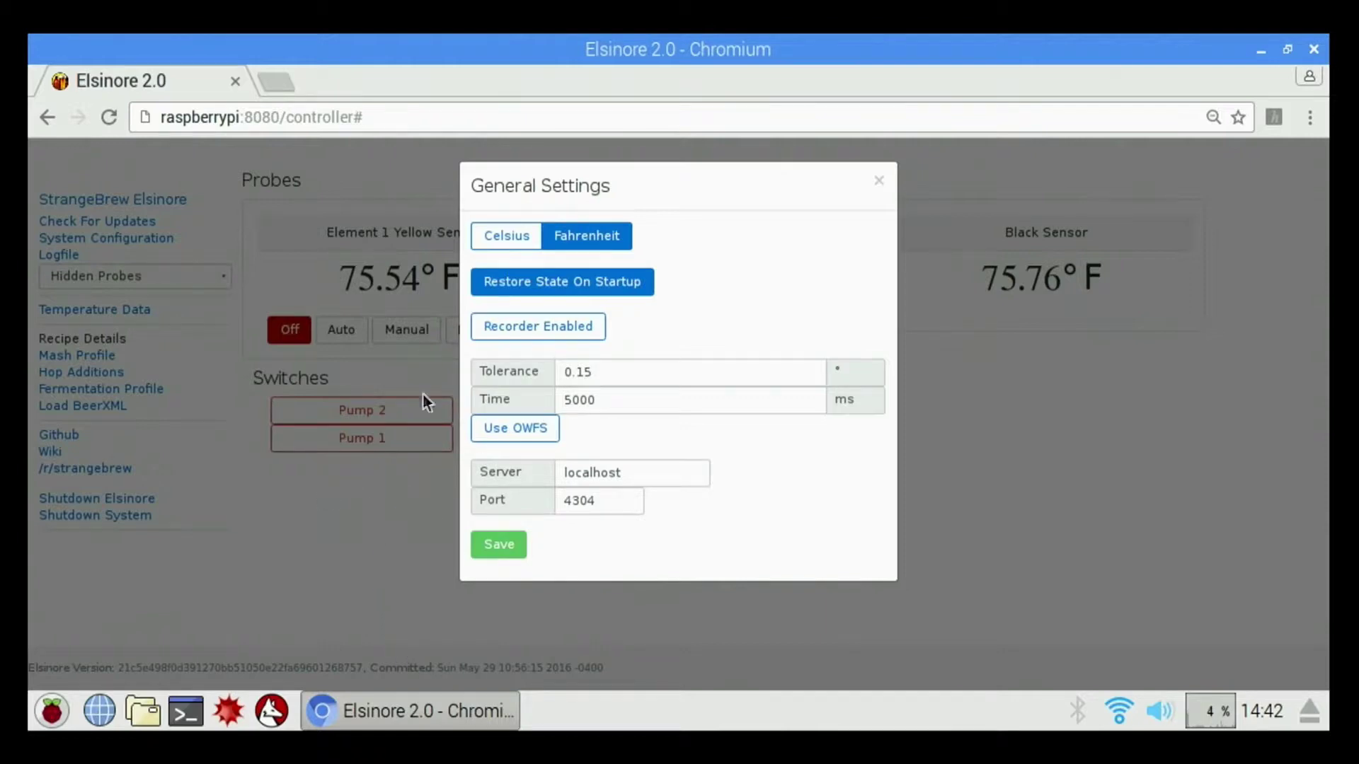
left_click(555, 332)
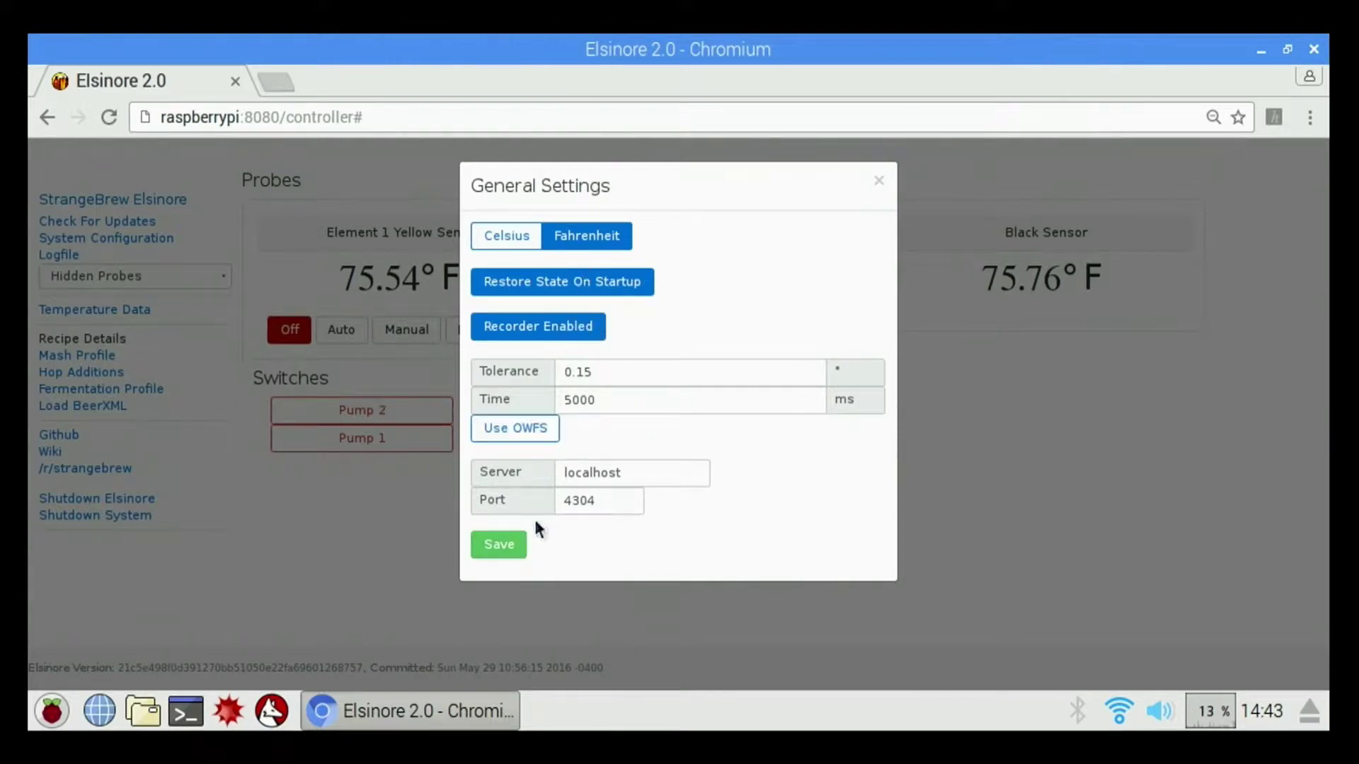
left_click(506, 548)
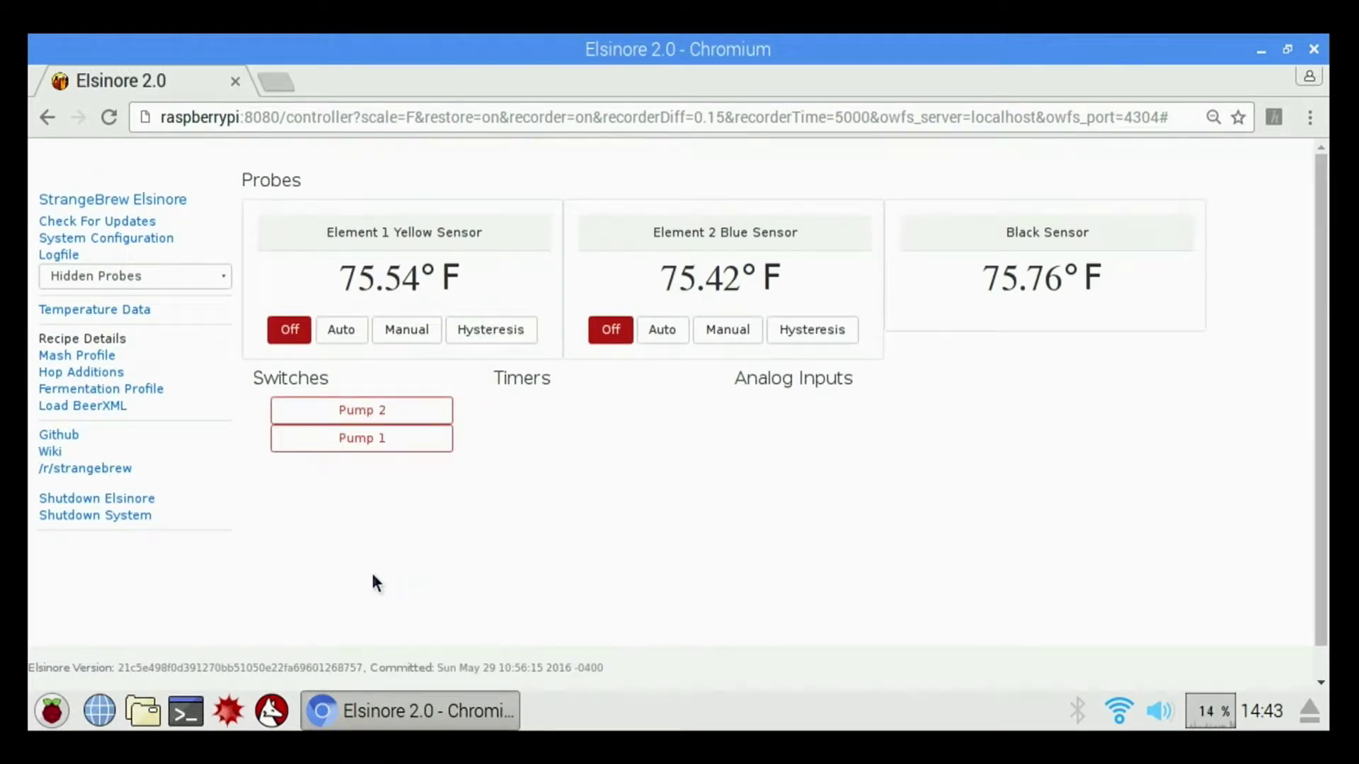
- Open the Elsinore logfile, read through it to its latest entries, and close it
left_click(59, 256)
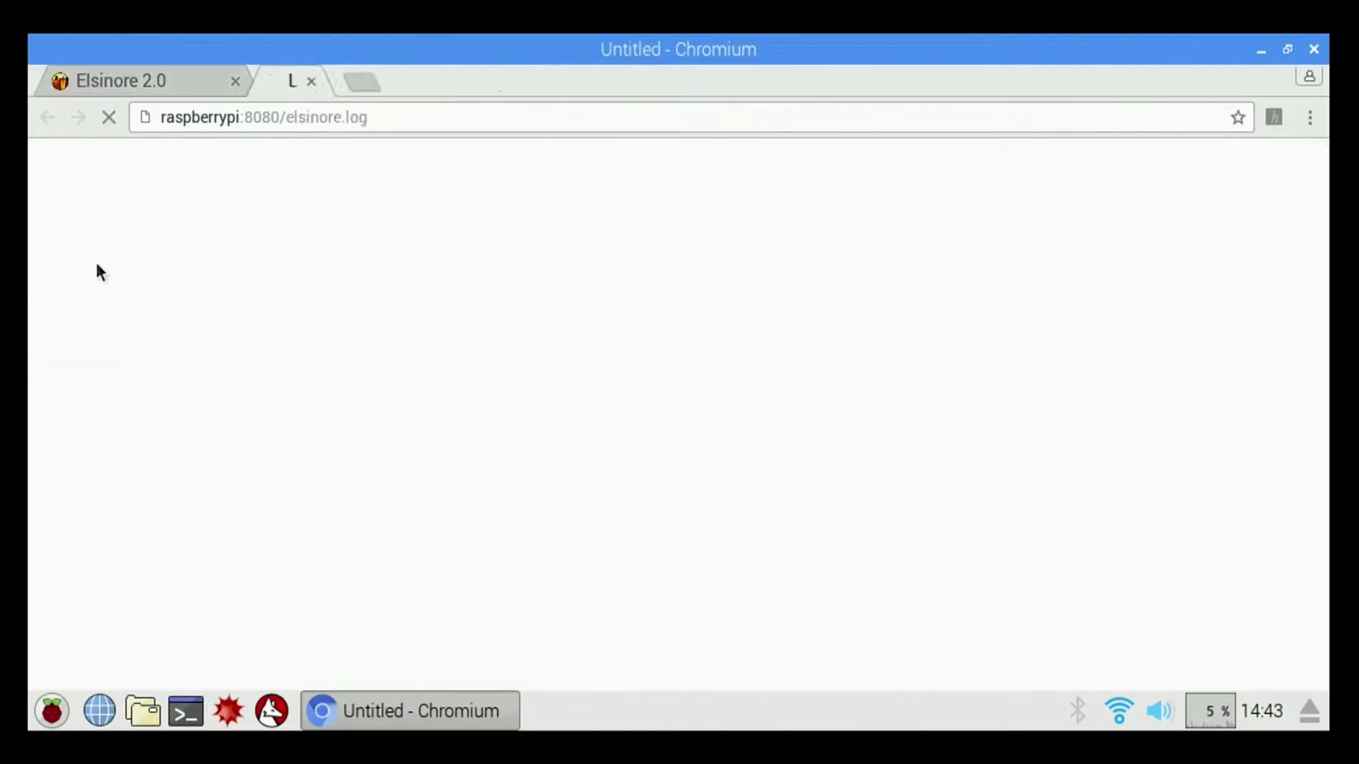
scroll(203, 266, "down", 10)
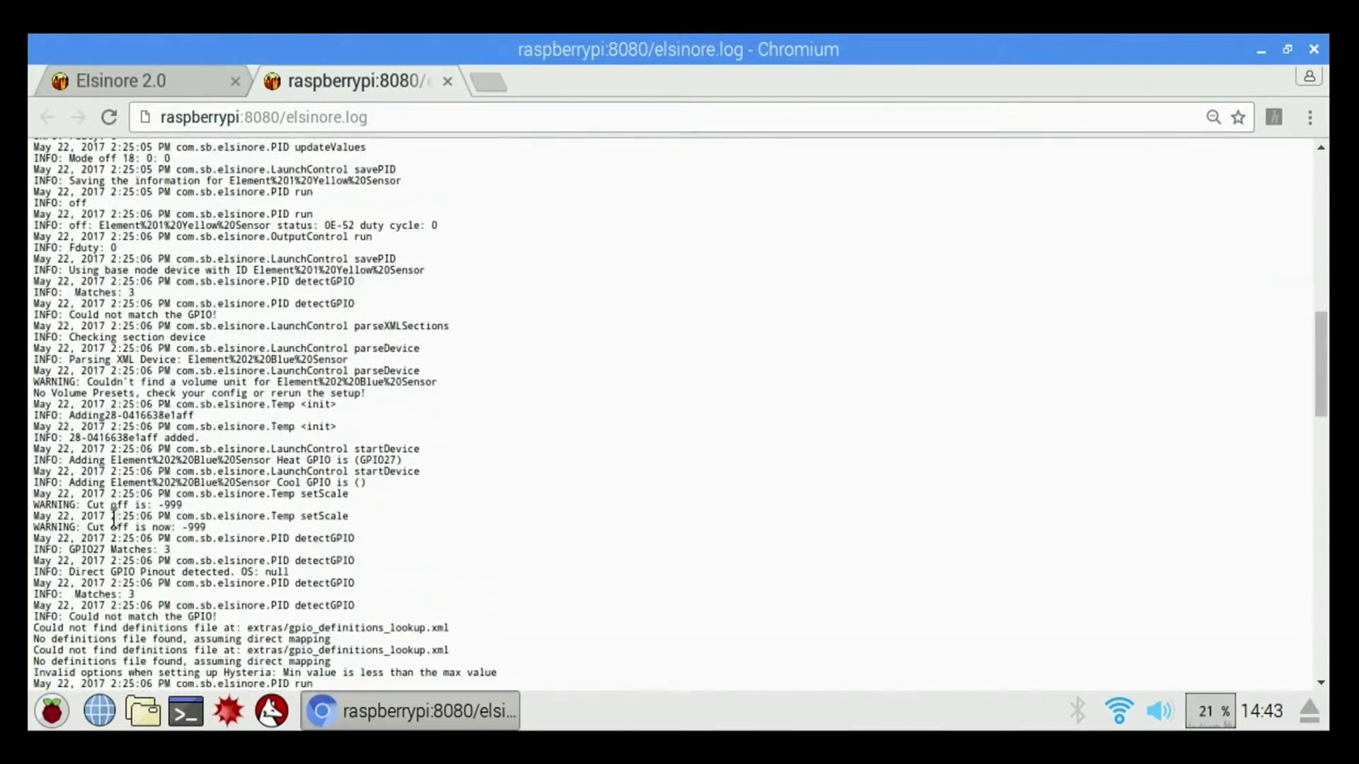
scroll(119, 539, "down", 8)
scroll(239, 574, "down", 10)
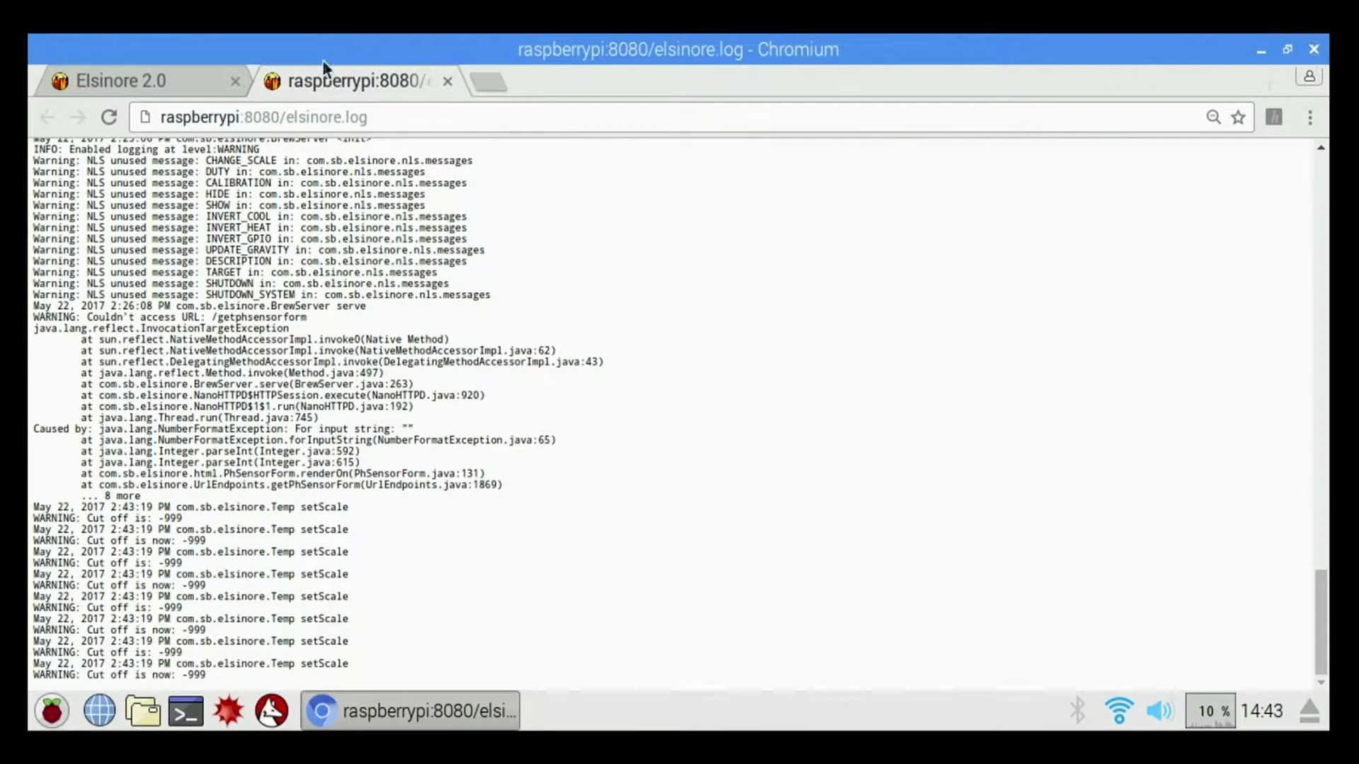
left_click(443, 80)
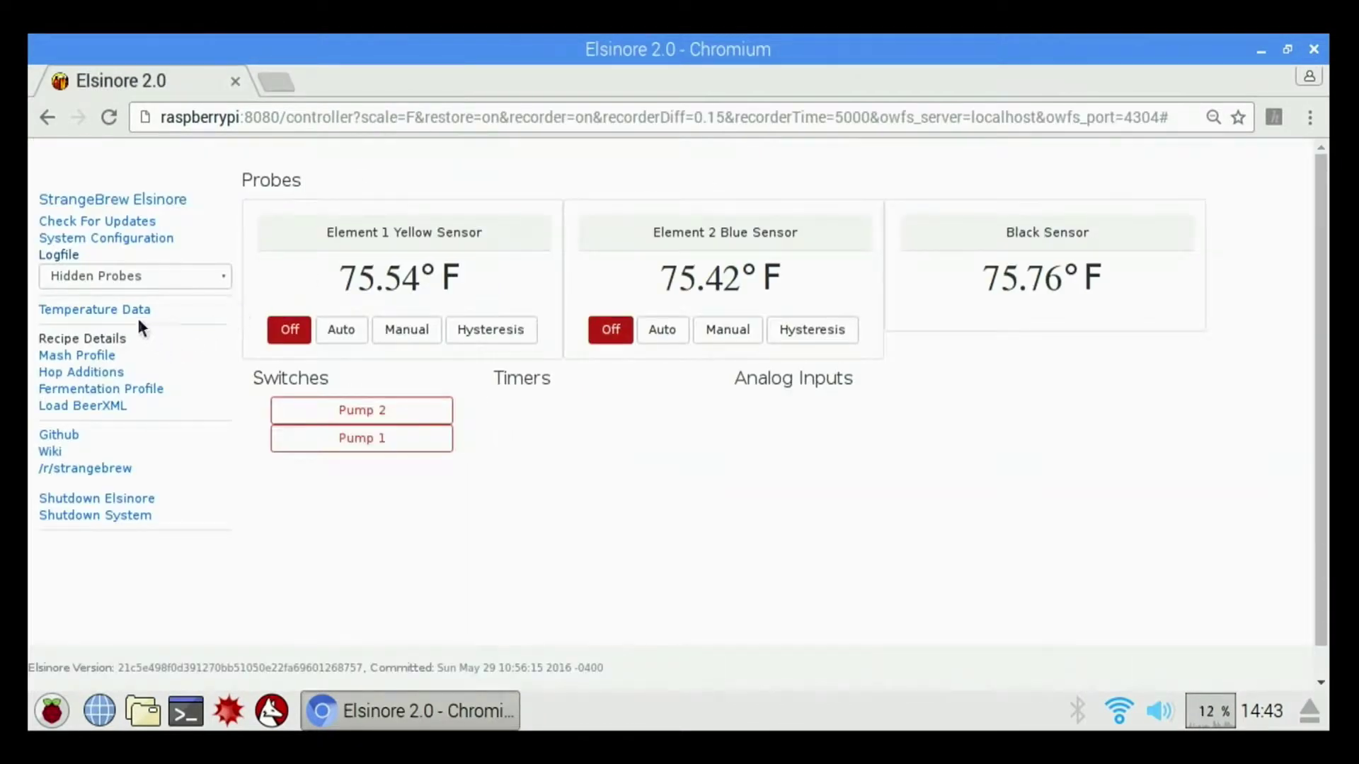
- Check which probes are hidden, and view the live temperature data graph before returning to the controller page
left_click(120, 274)
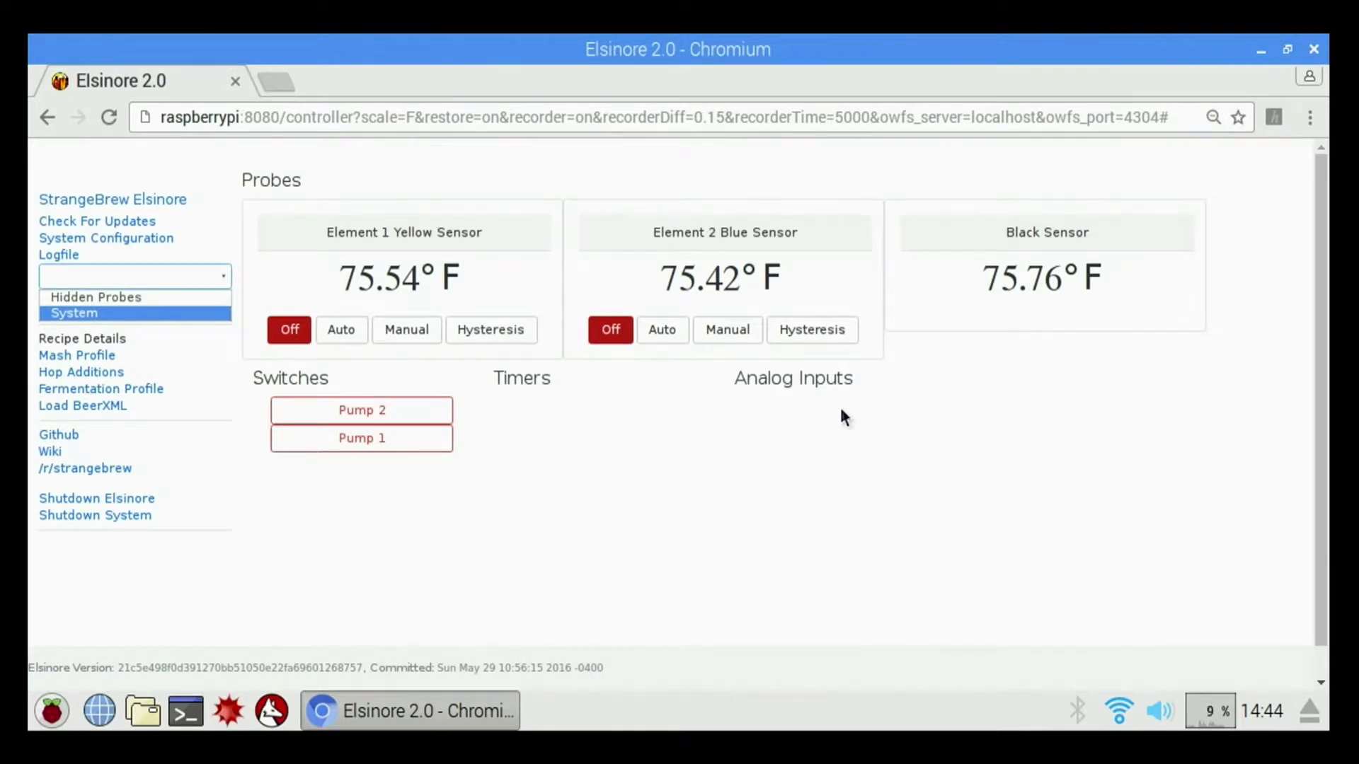
left_click(368, 516)
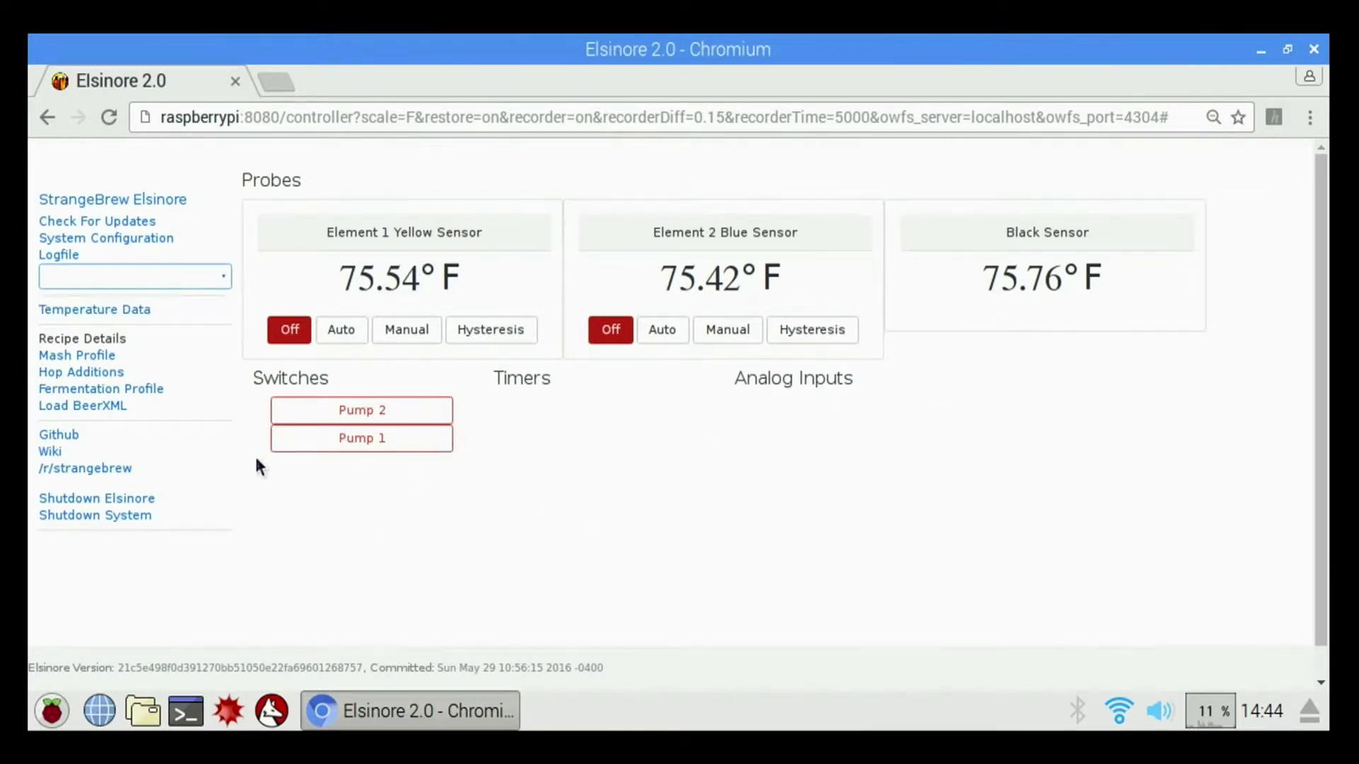
left_click(92, 312)
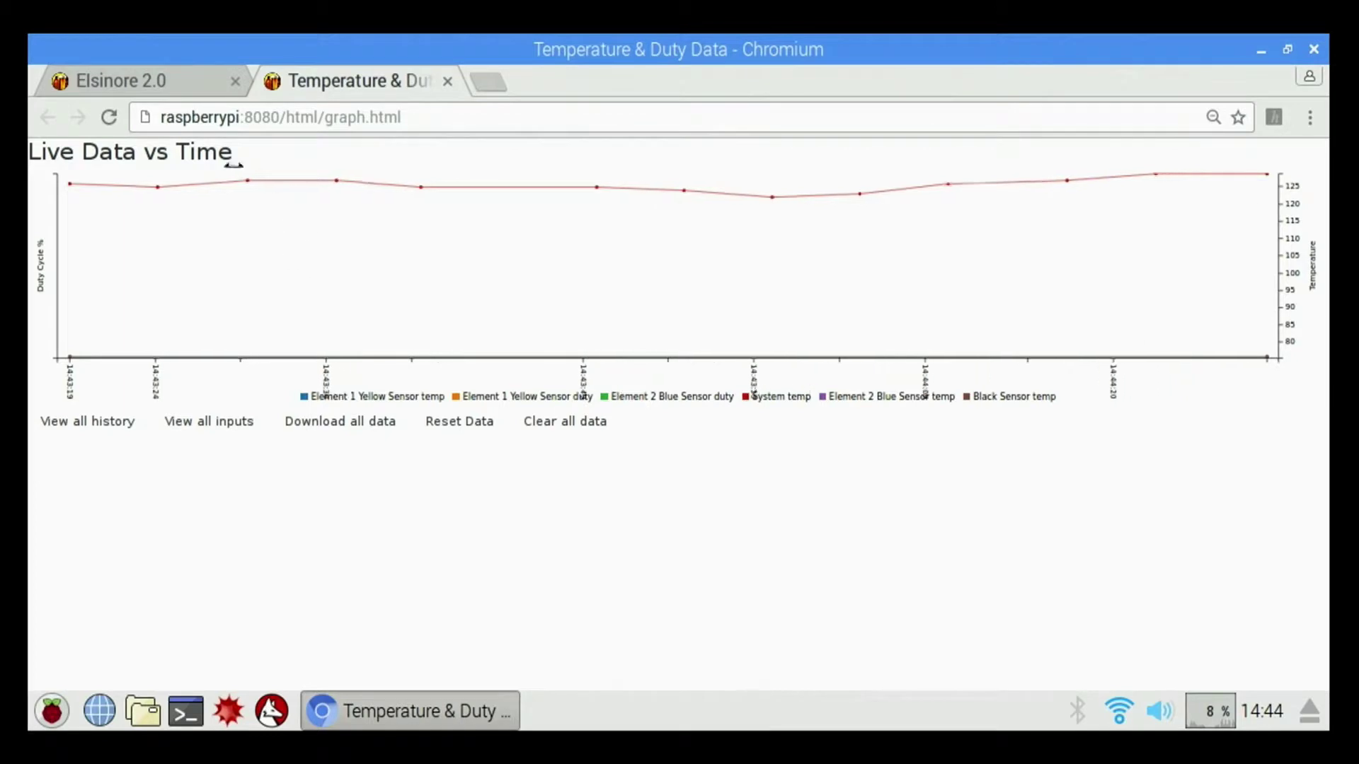
left_click(190, 77)
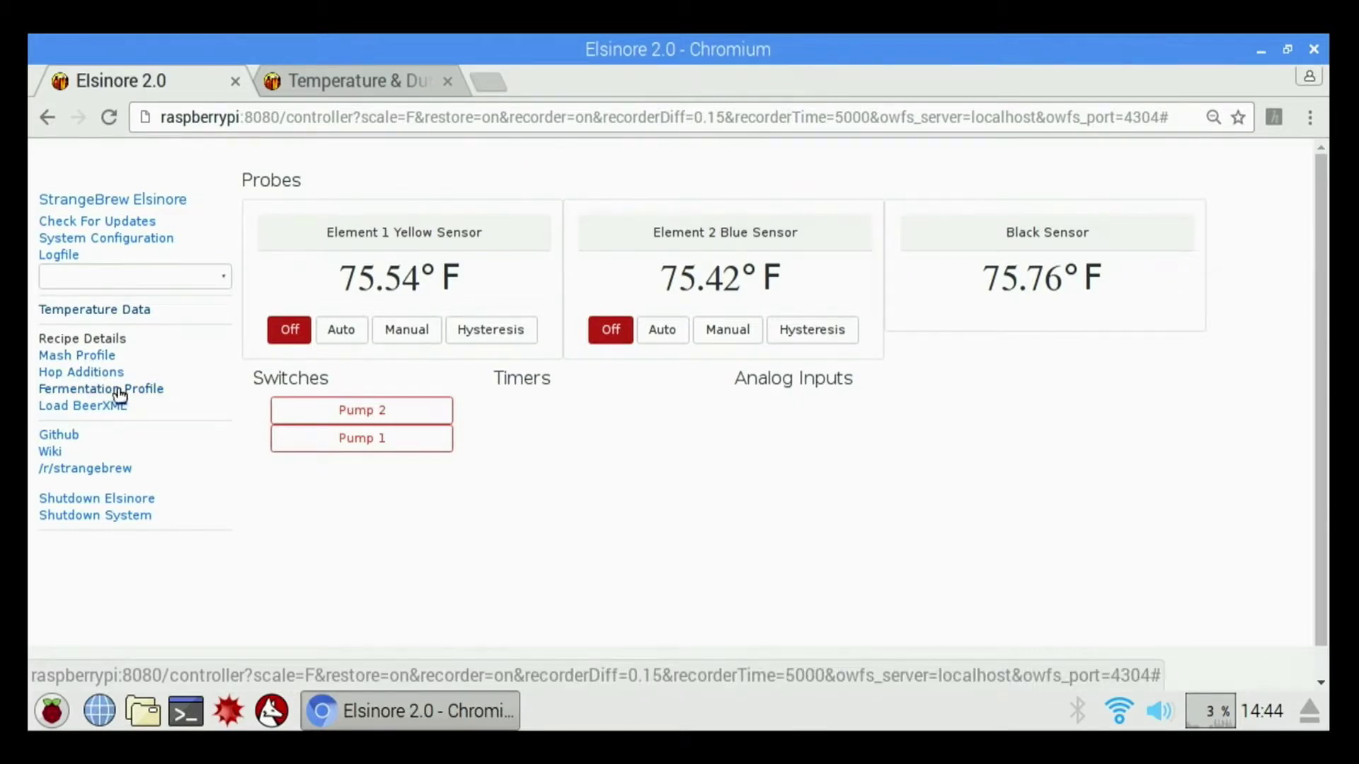
- Check the Mash Profile, Hop Additions and Fermentation Profile dialogs, closing each one, and close the temperature graph page
left_click(90, 355)
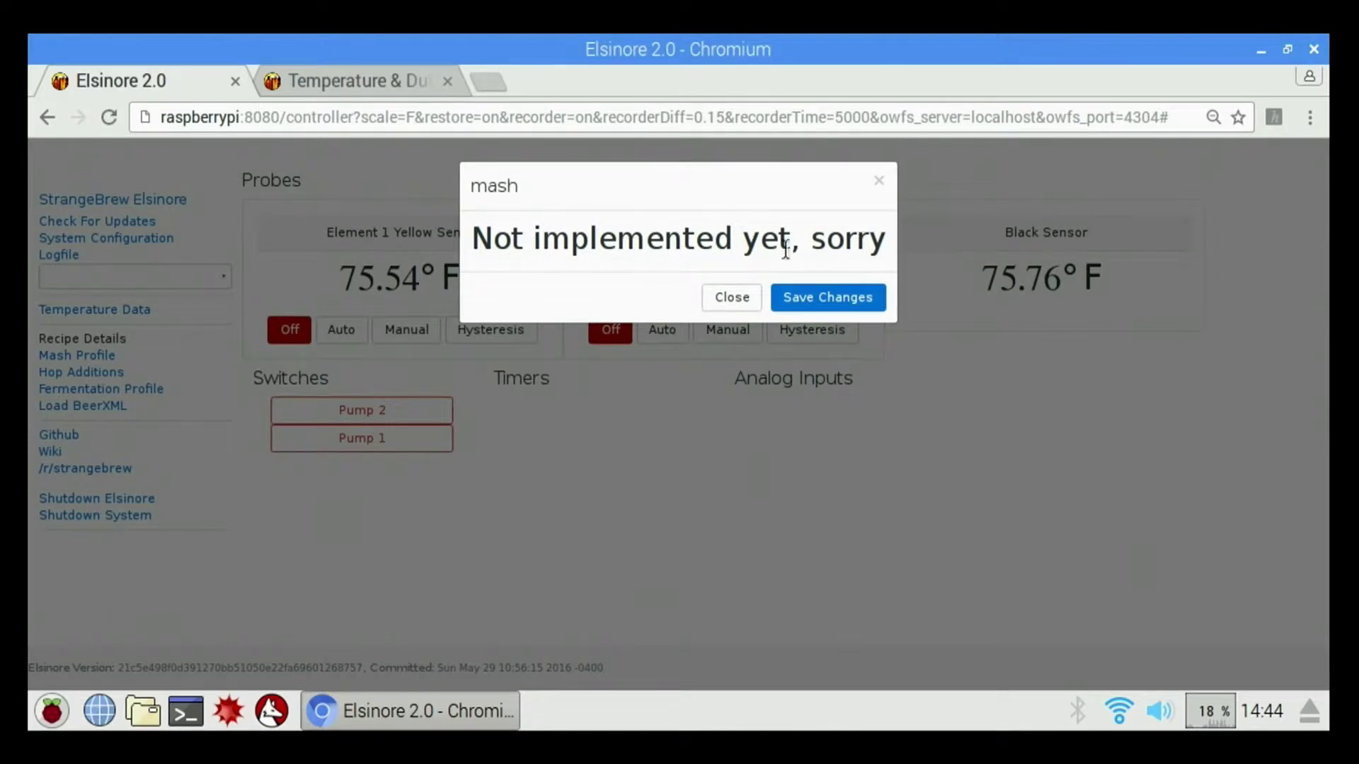
left_click(879, 181)
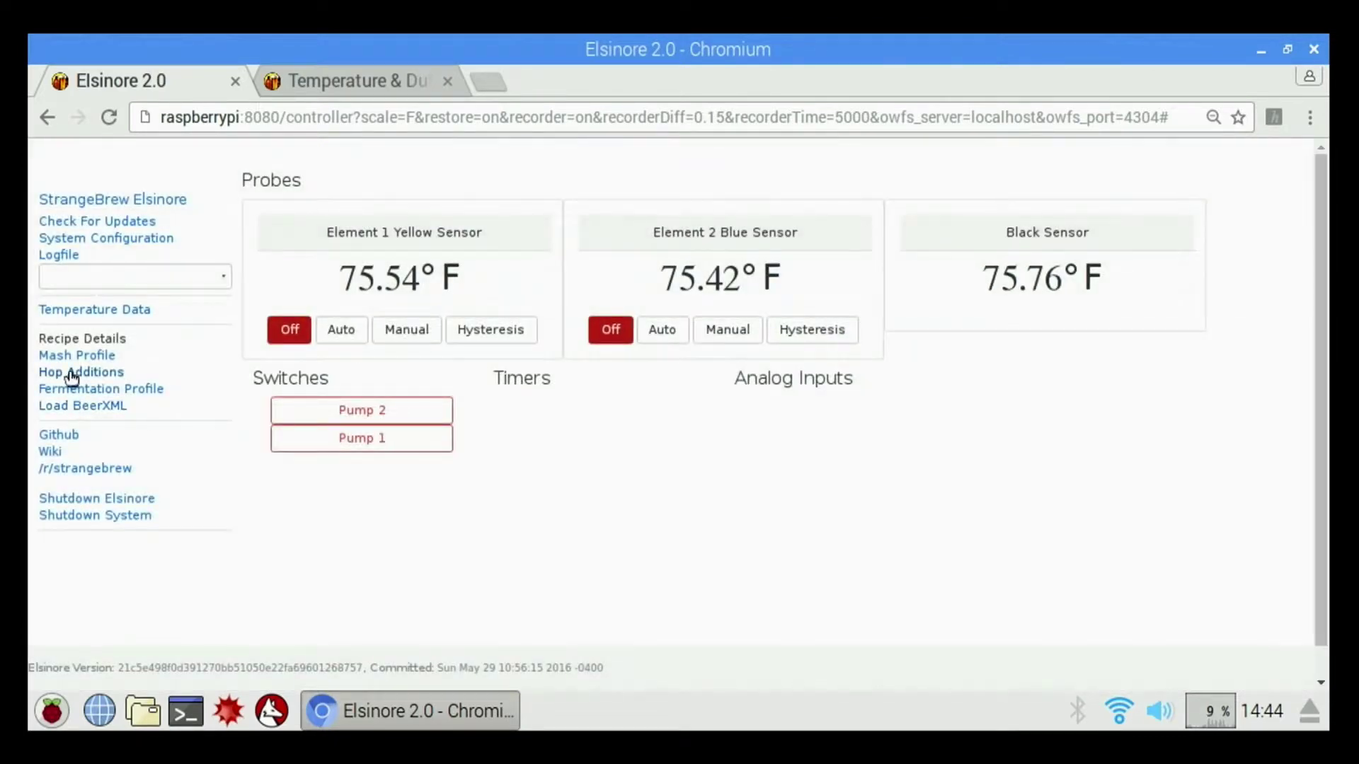
left_click(72, 373)
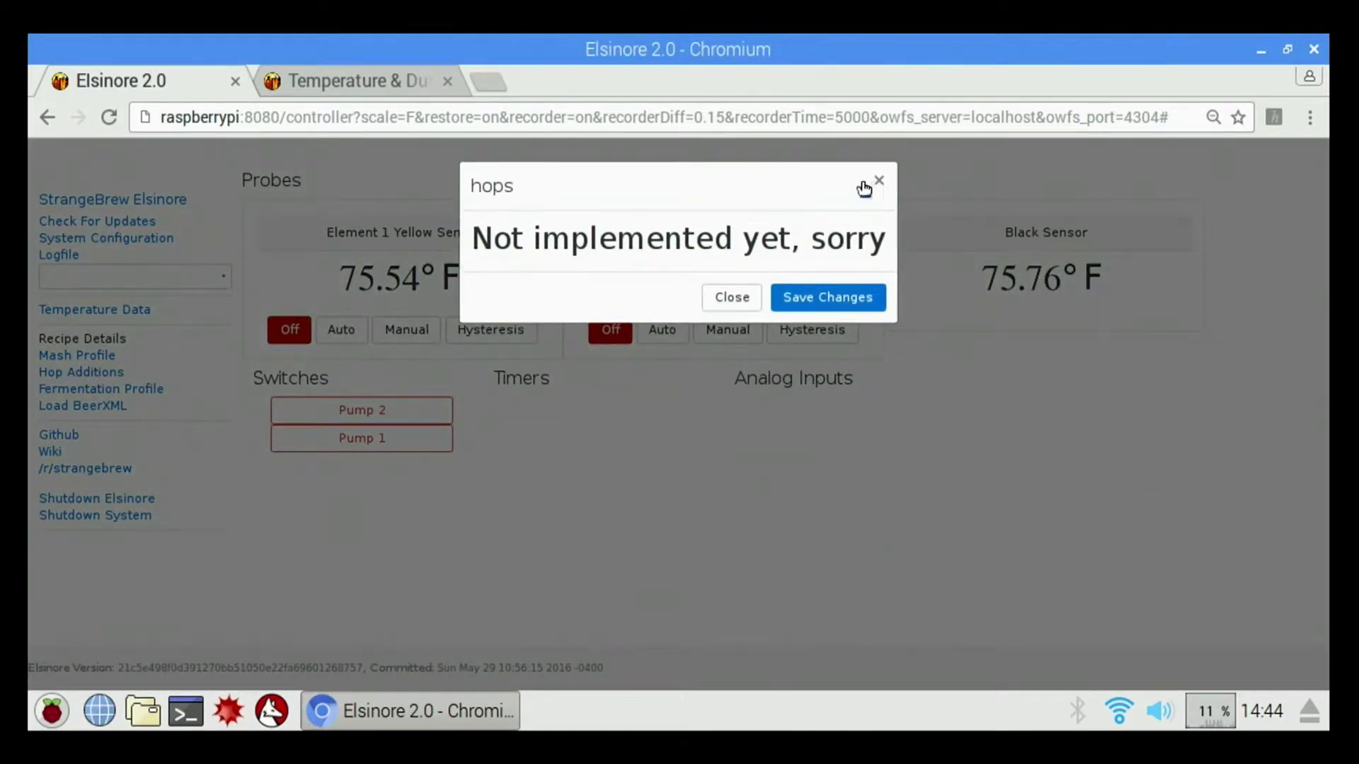
left_click(877, 184)
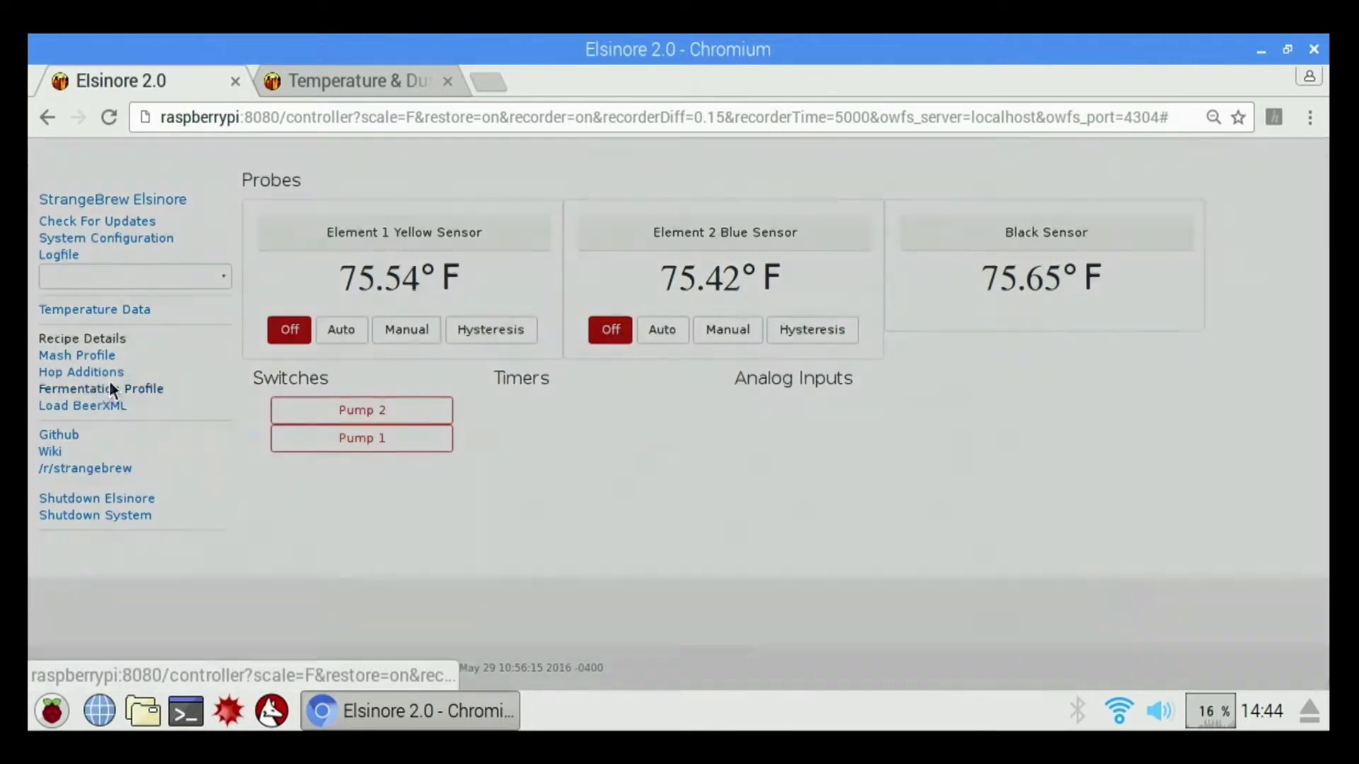
left_click(109, 387)
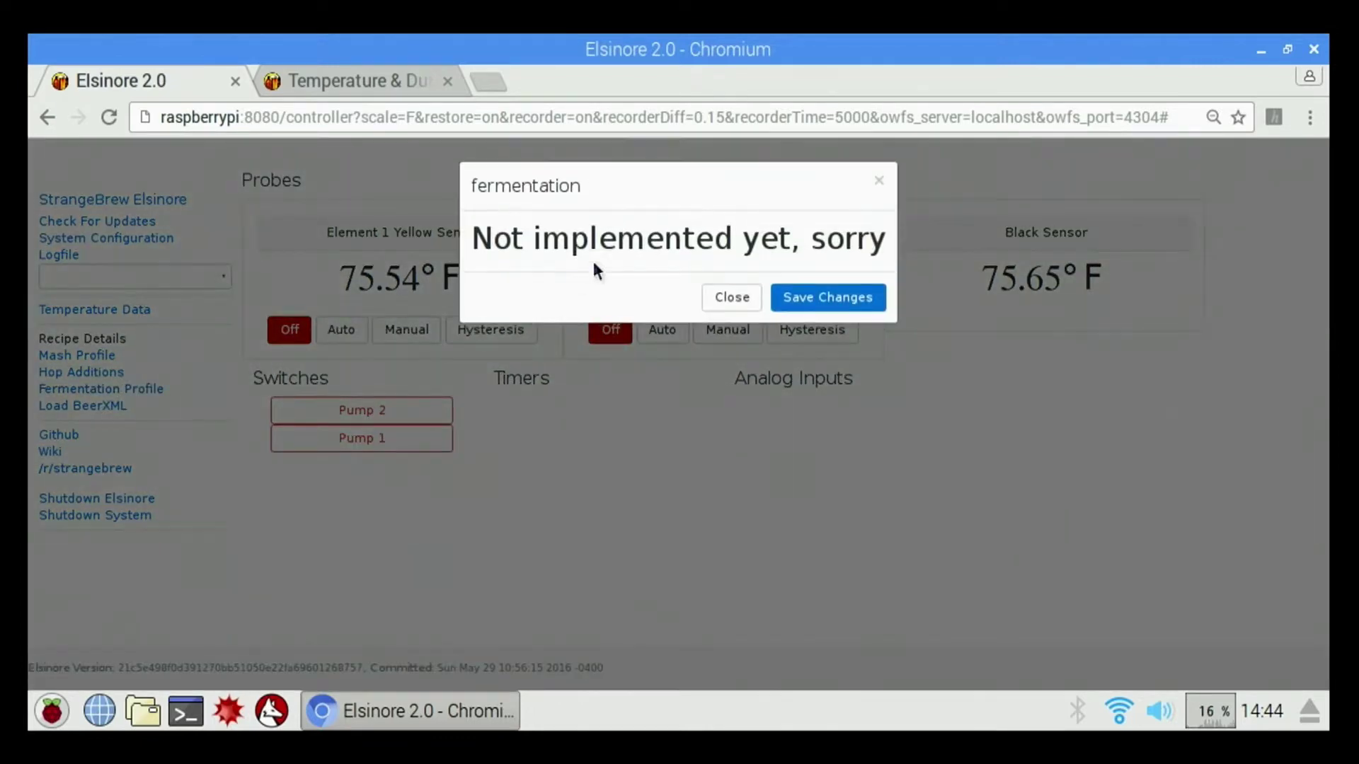
left_click(878, 184)
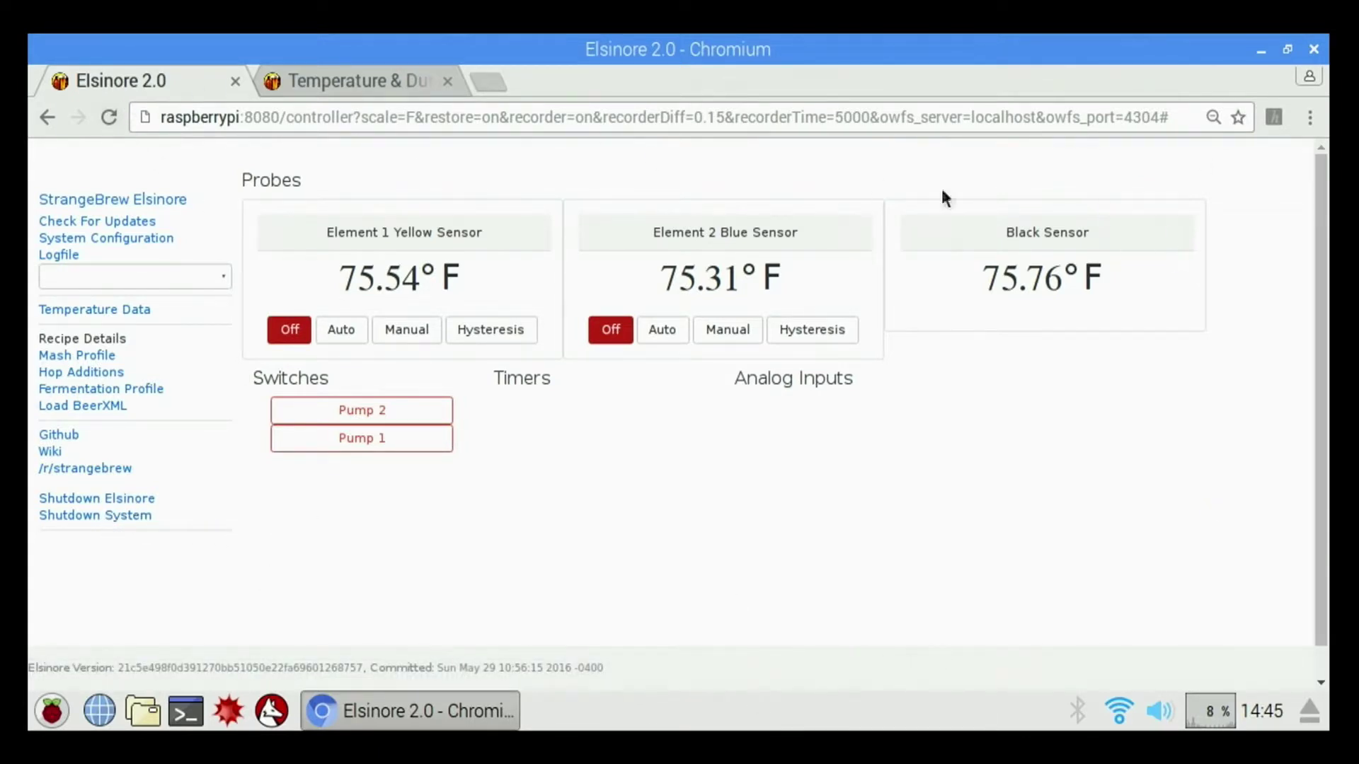
left_click(445, 82)
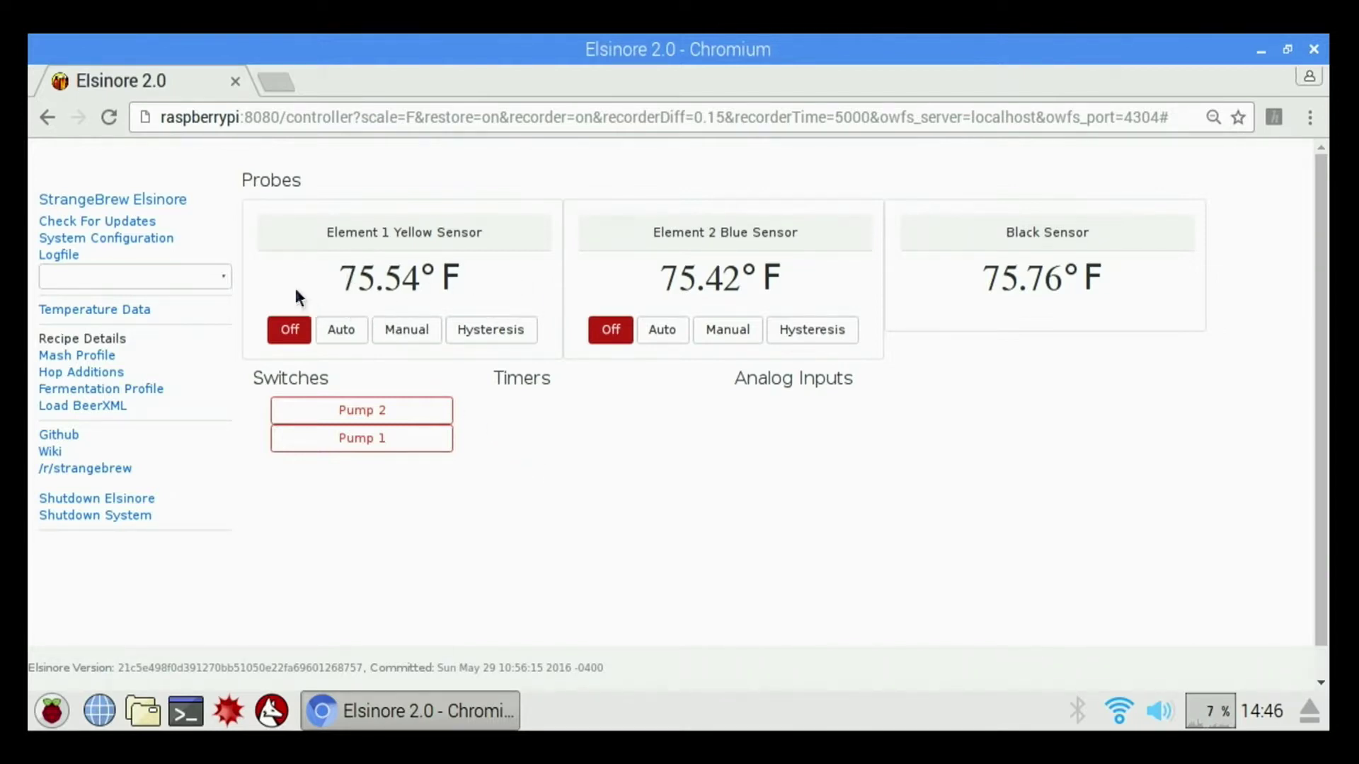
- Switch Pump 1 on and back off
left_click(357, 447)
left_click(357, 451)
- Run the Element 1 Yellow Sensor in Auto mode with a 155 °F setpoint, and turn it off again
left_click(341, 332)
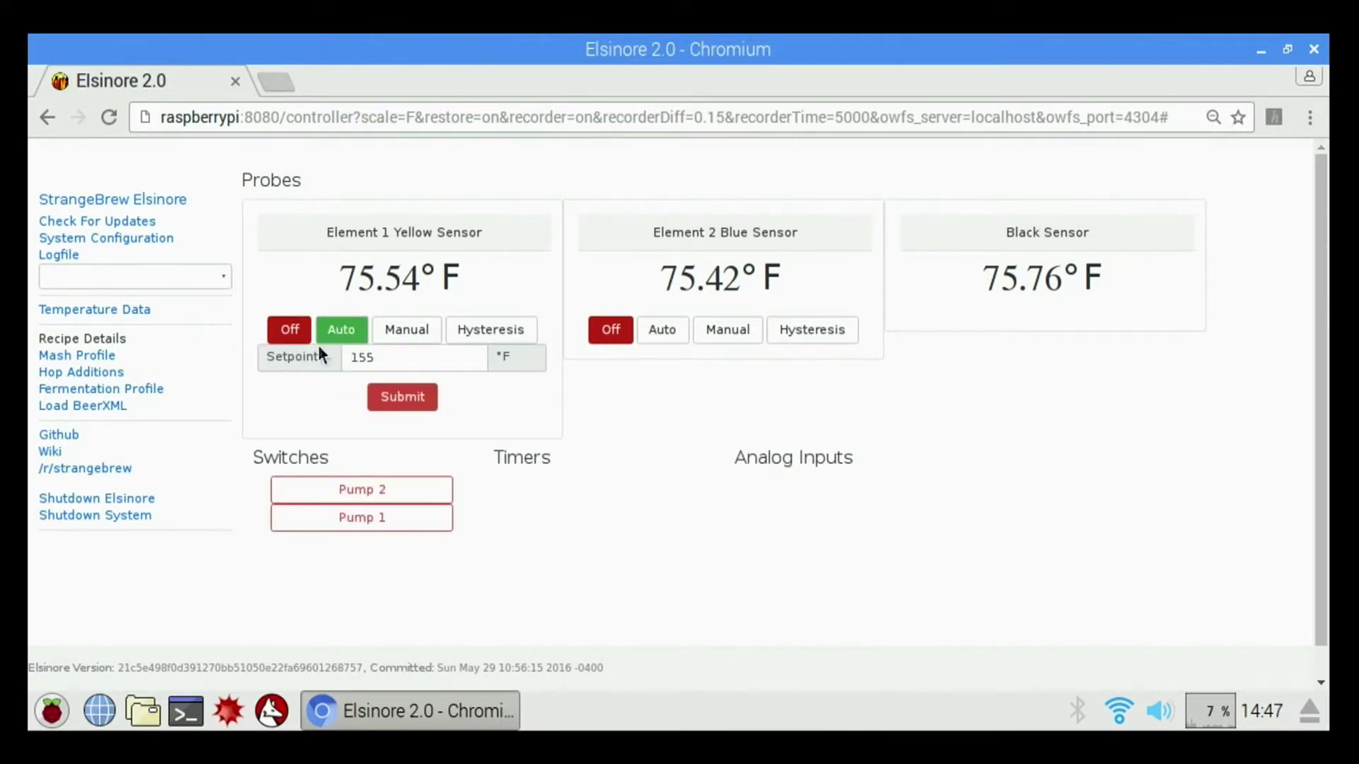
double_click(386, 356)
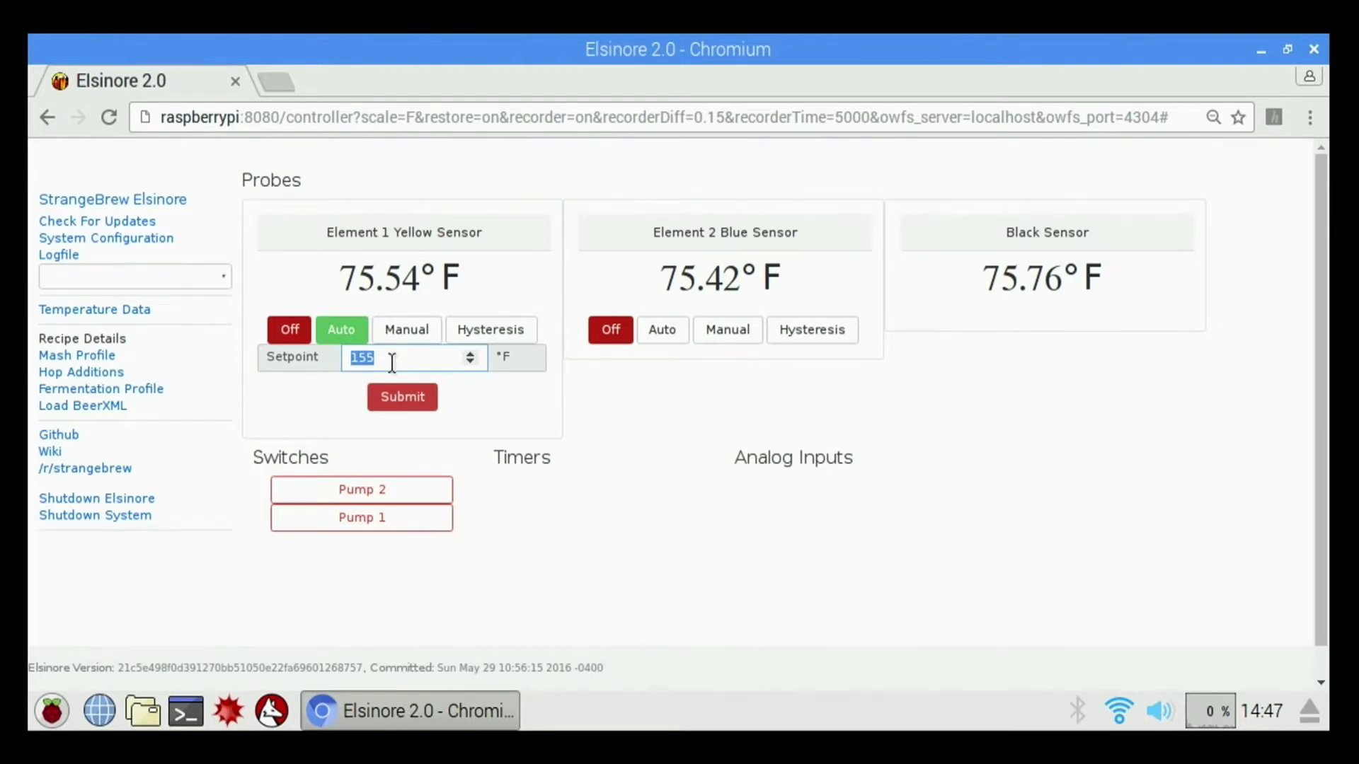
left_click(402, 398)
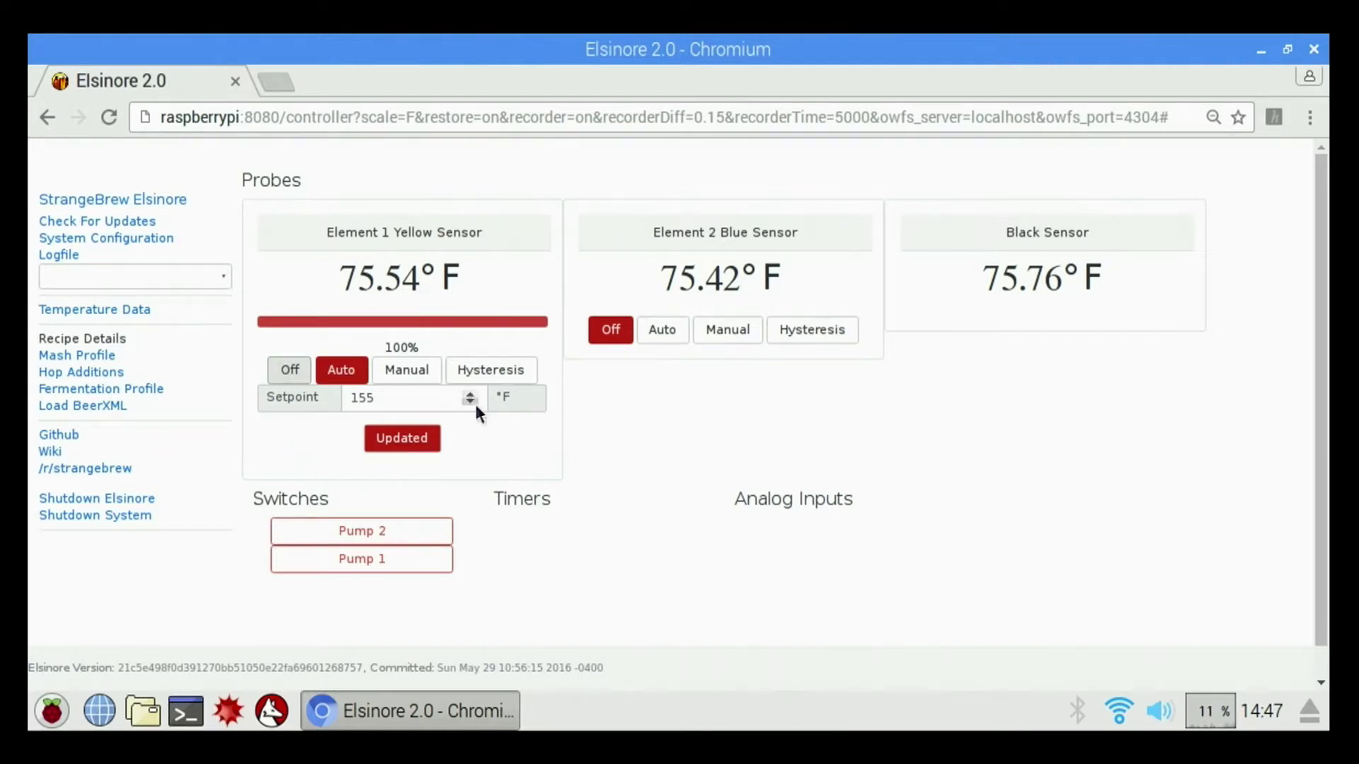
left_click(293, 370)
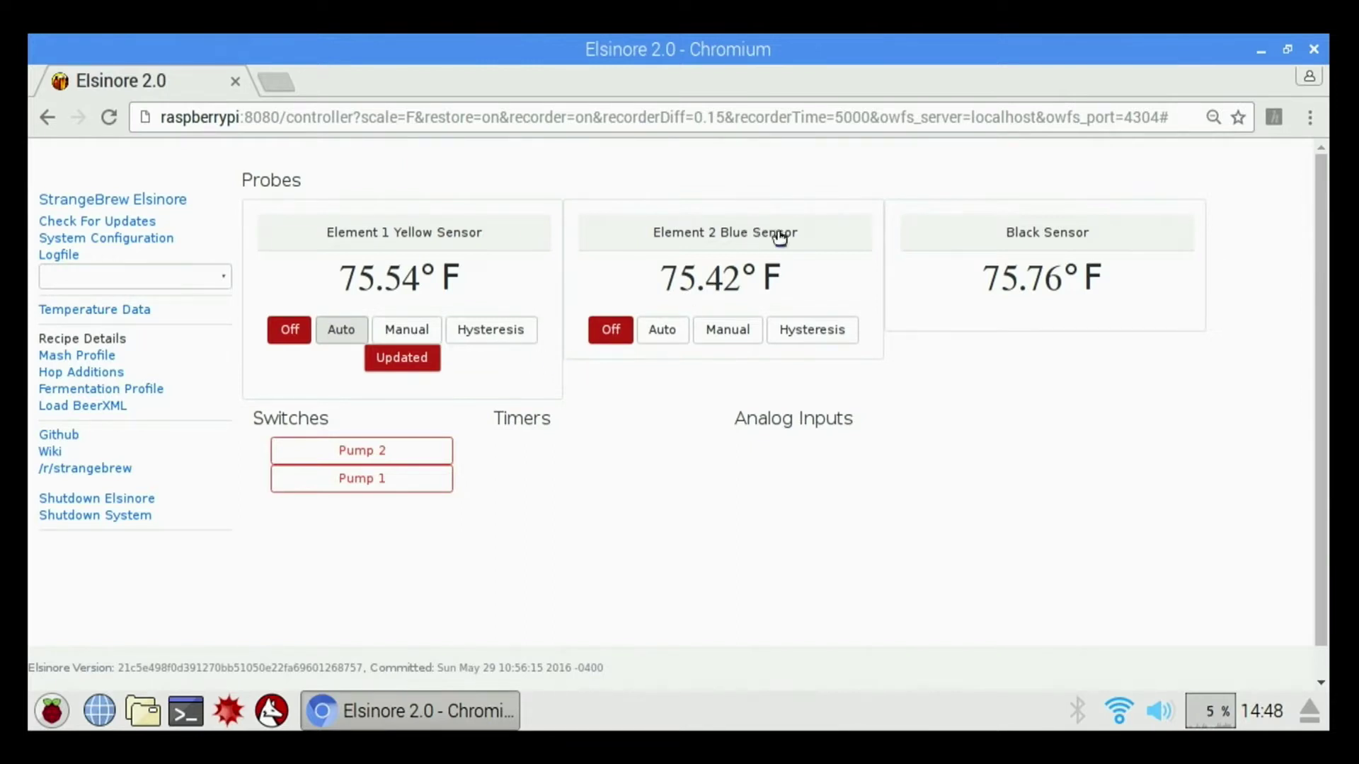
- Preview the Auto settings of the Element 2 Blue Sensor, return it to Off, and show the Element 1 Yellow Sensor's Manual settings
left_click(672, 329)
left_click(676, 329)
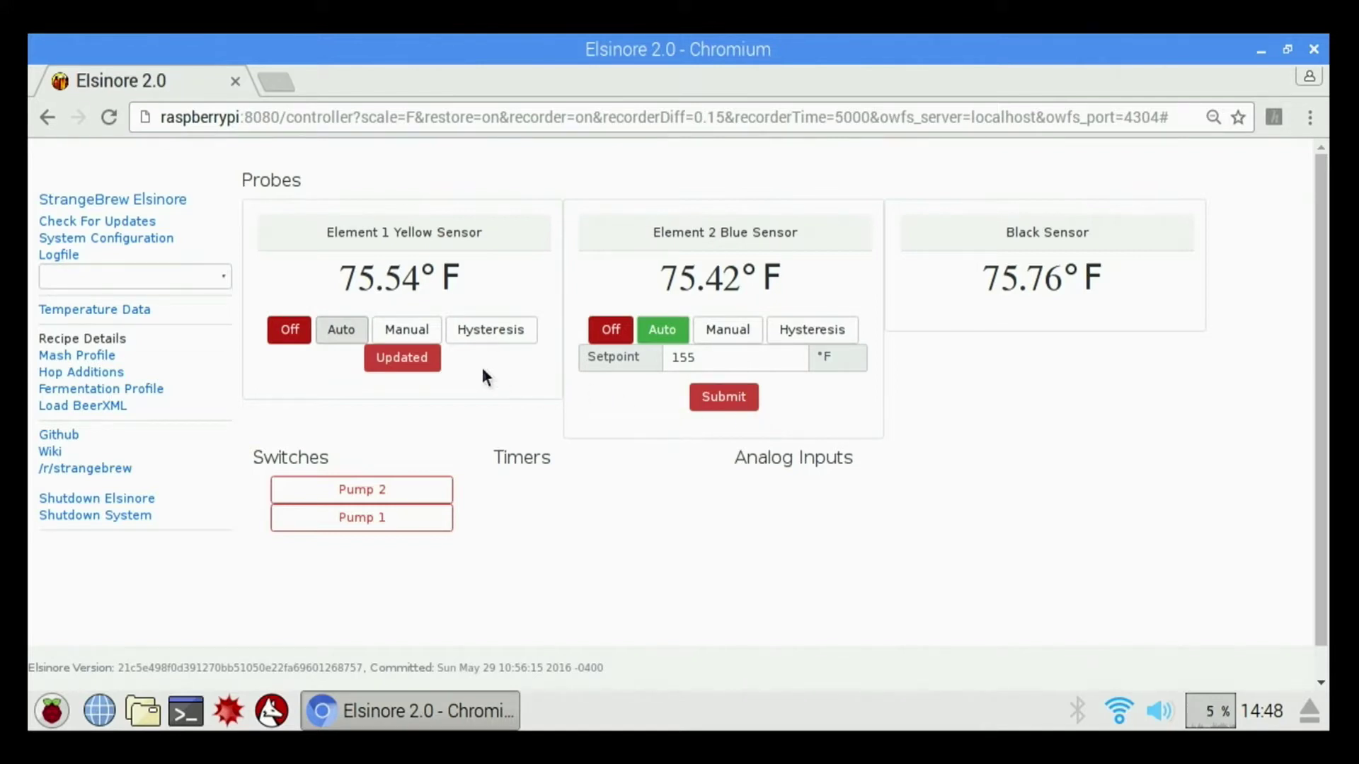
left_click(609, 332)
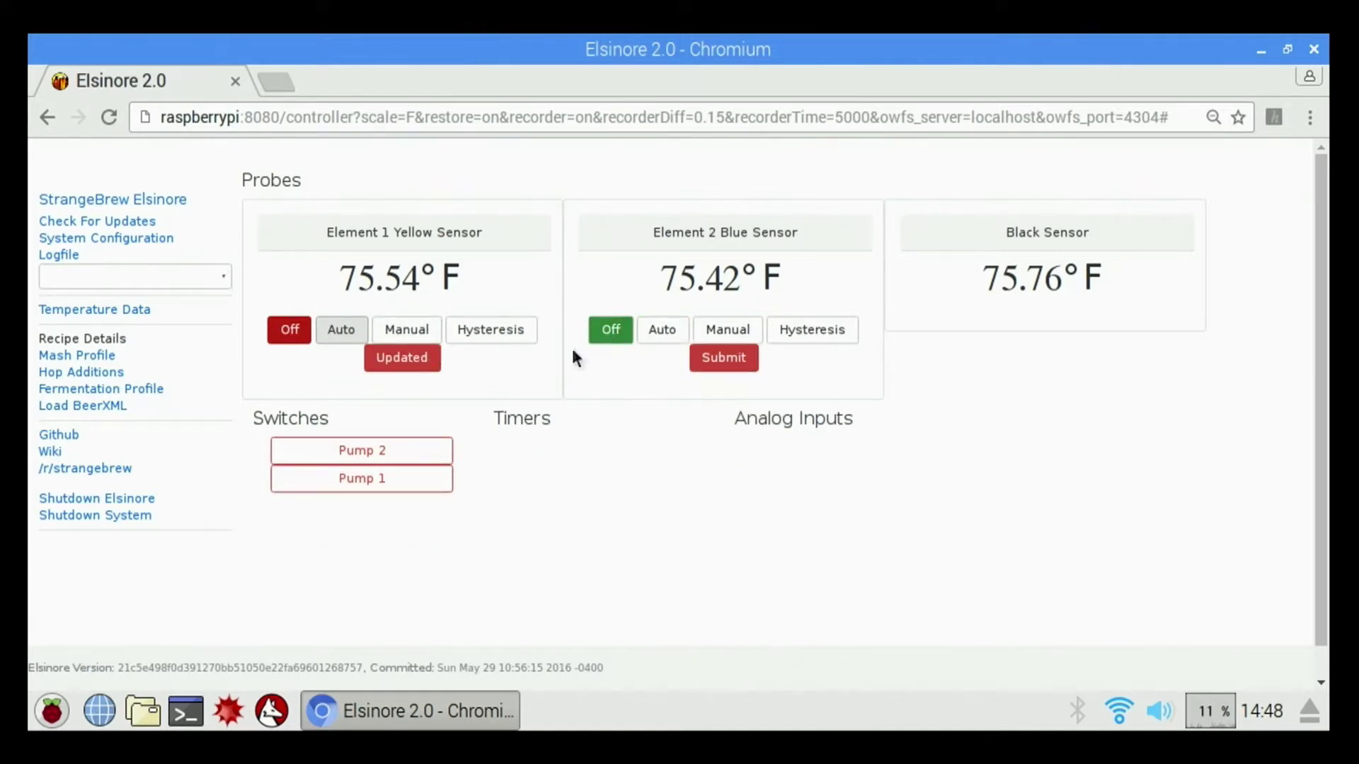
left_click(405, 330)
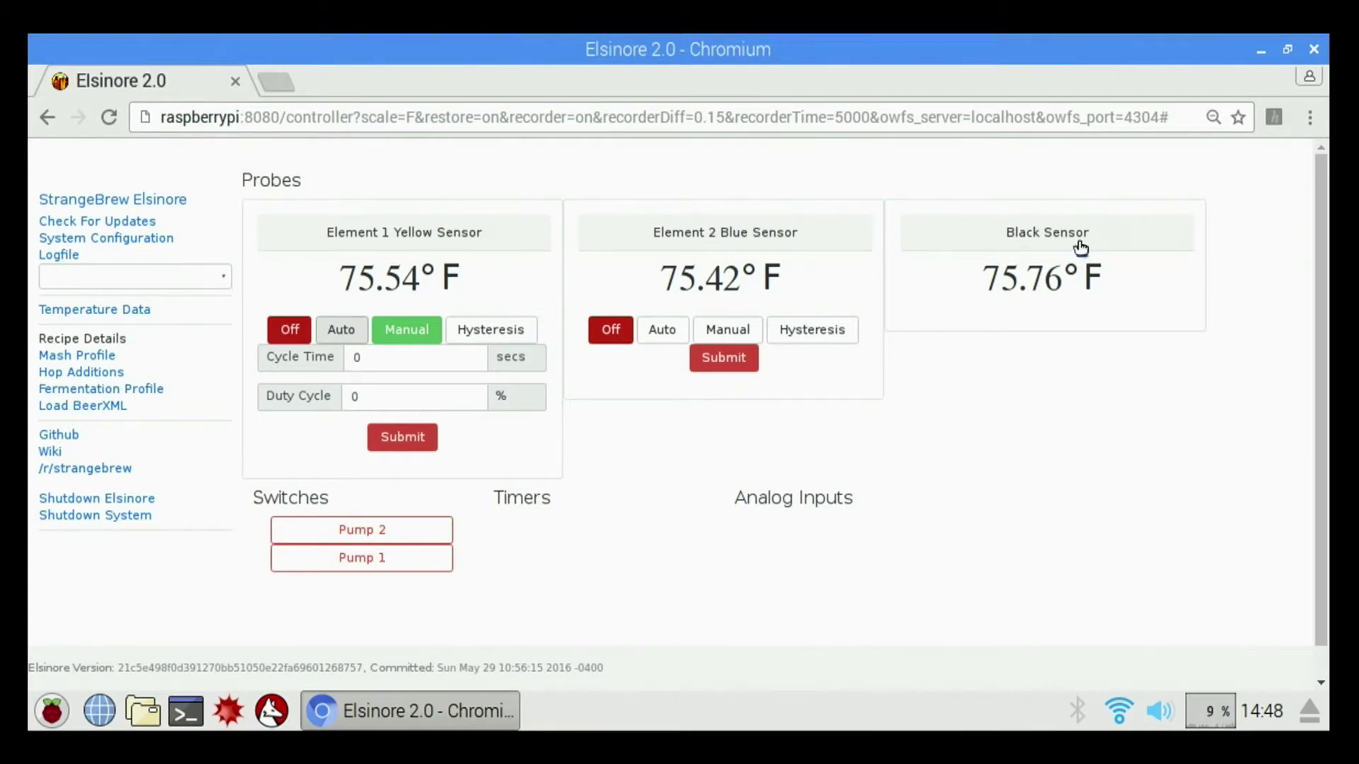
- Open the Element 1 Yellow Sensor's configuration and highlight its name for inspection
left_click(366, 234)
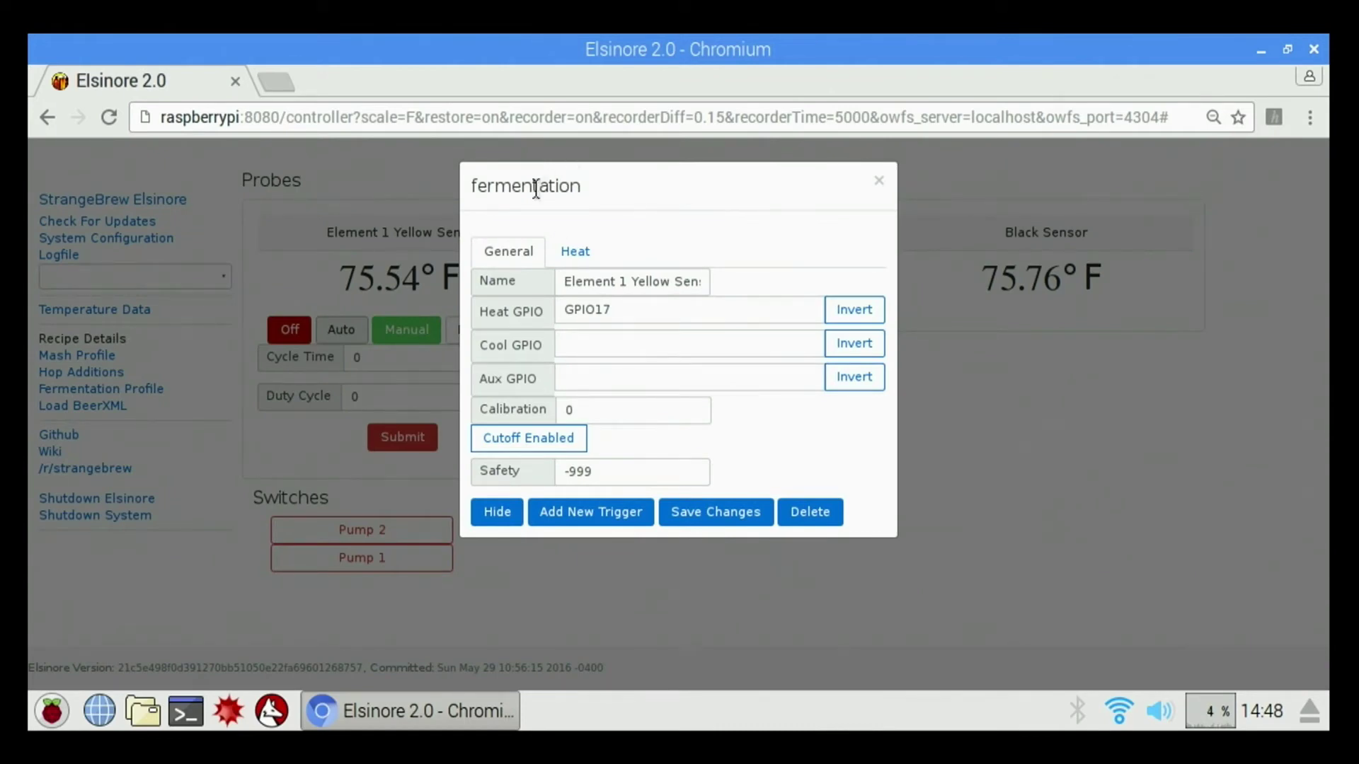
left_click_drag(596, 165, 664, 213)
left_click(511, 211)
left_click_drag(696, 286, 556, 282)
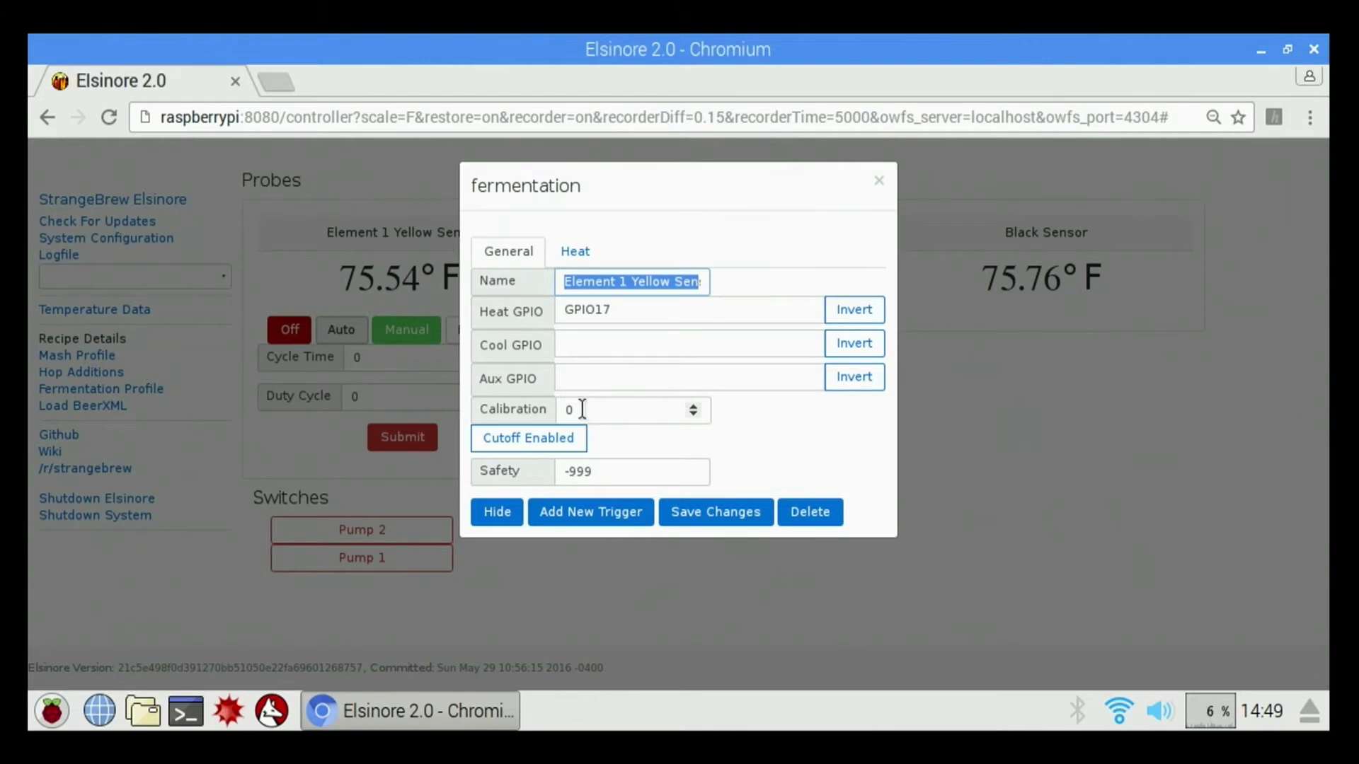
- Try a calibration offset of 1 for the Element 1 Yellow Sensor, and return it to 0
left_click(694, 408)
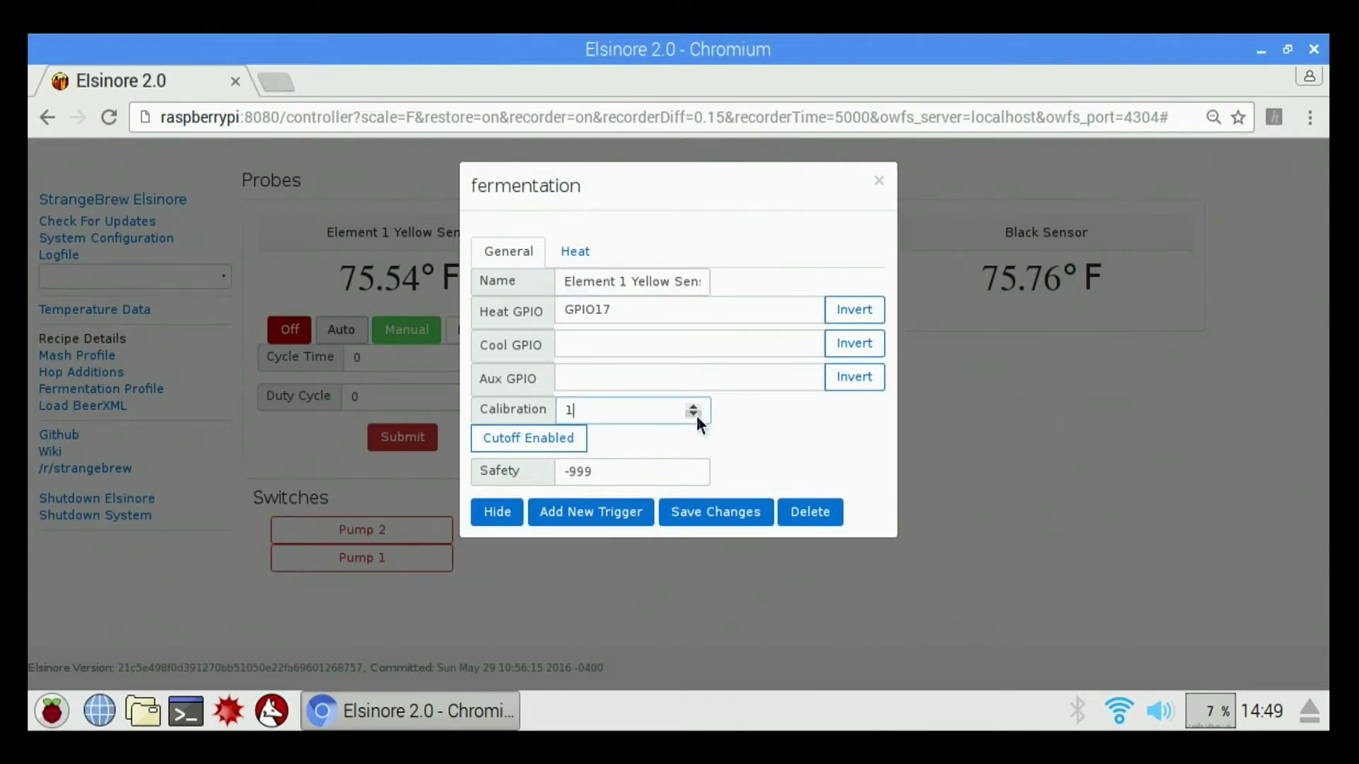
left_click(694, 415)
left_click(743, 448)
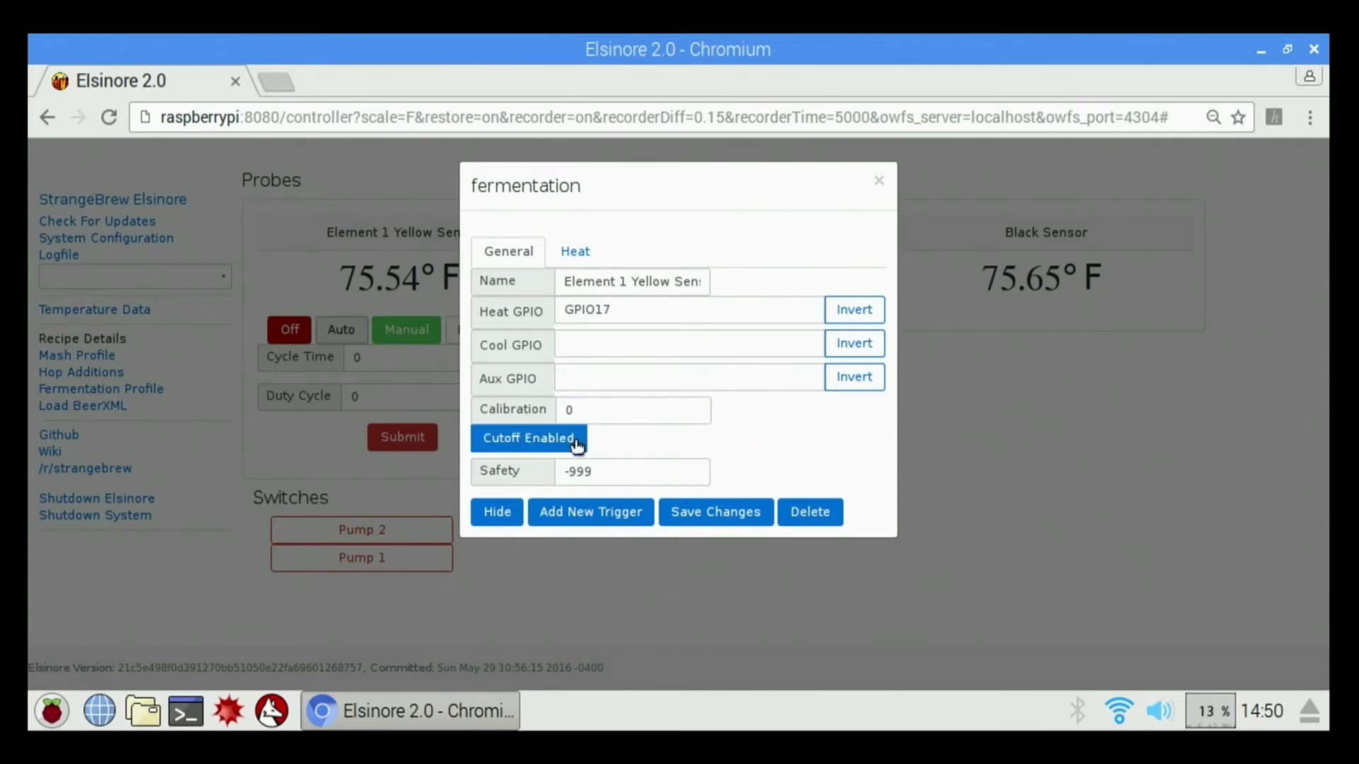
- Review the Element 1 Yellow Sensor's heat cycle time and PID settings, and return to its general settings
left_click(577, 253)
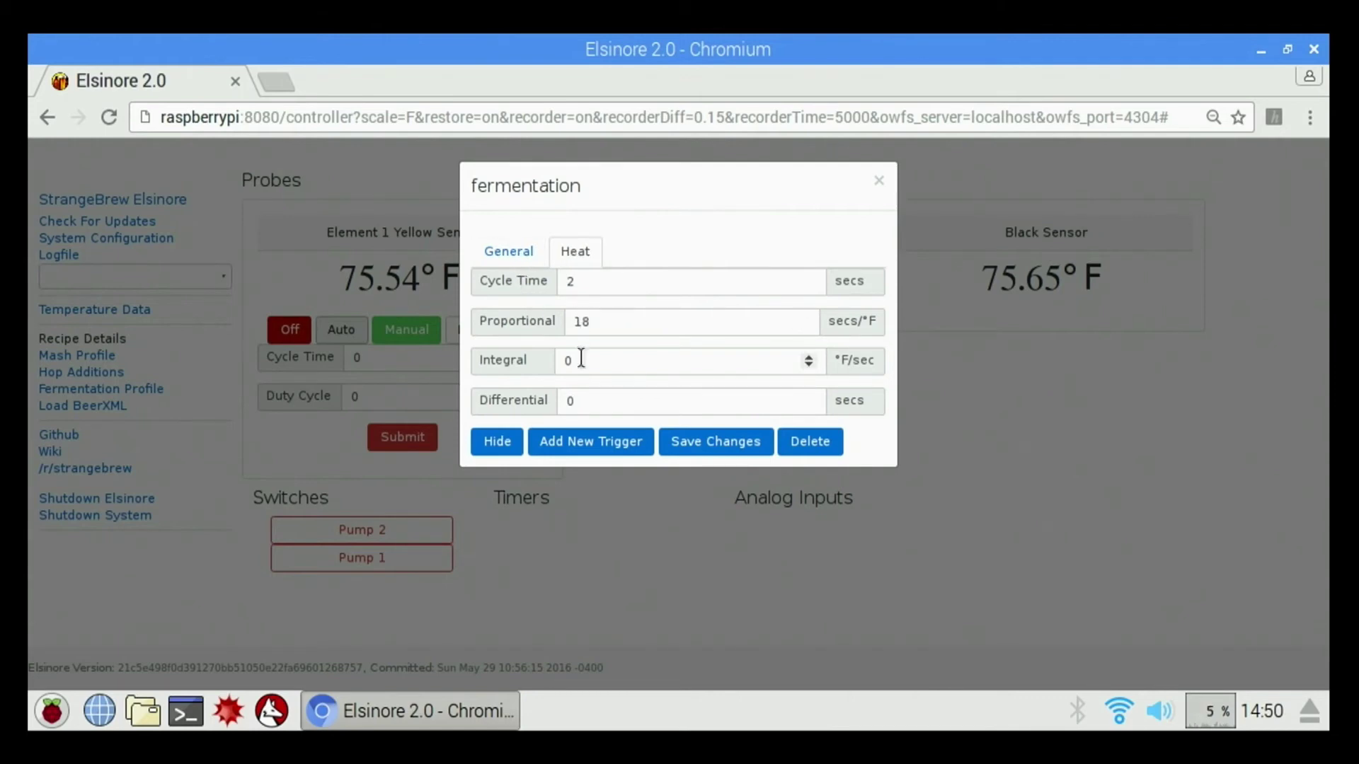
left_click(528, 259)
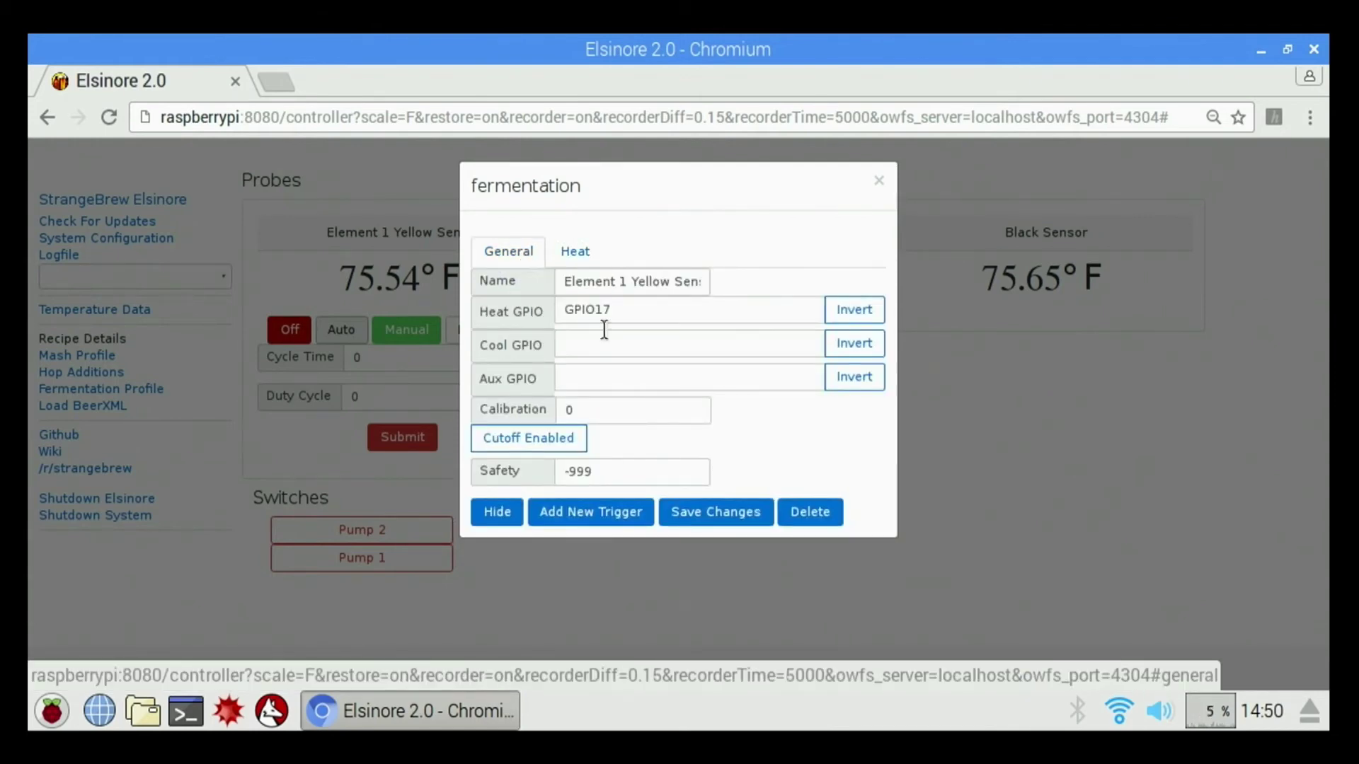
- Save the Element 1 Yellow Sensor's configuration and switch its mode from Manual to Off
left_click(705, 517)
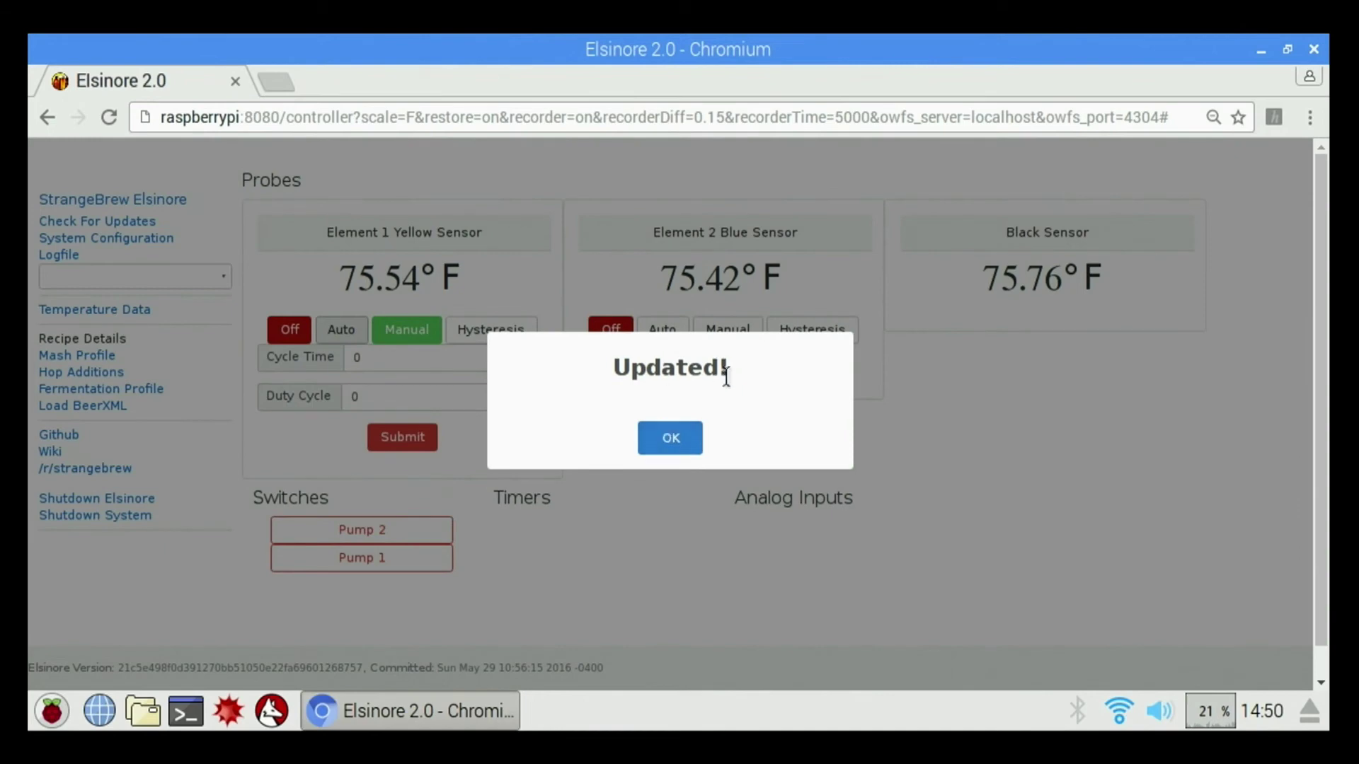
left_click(665, 439)
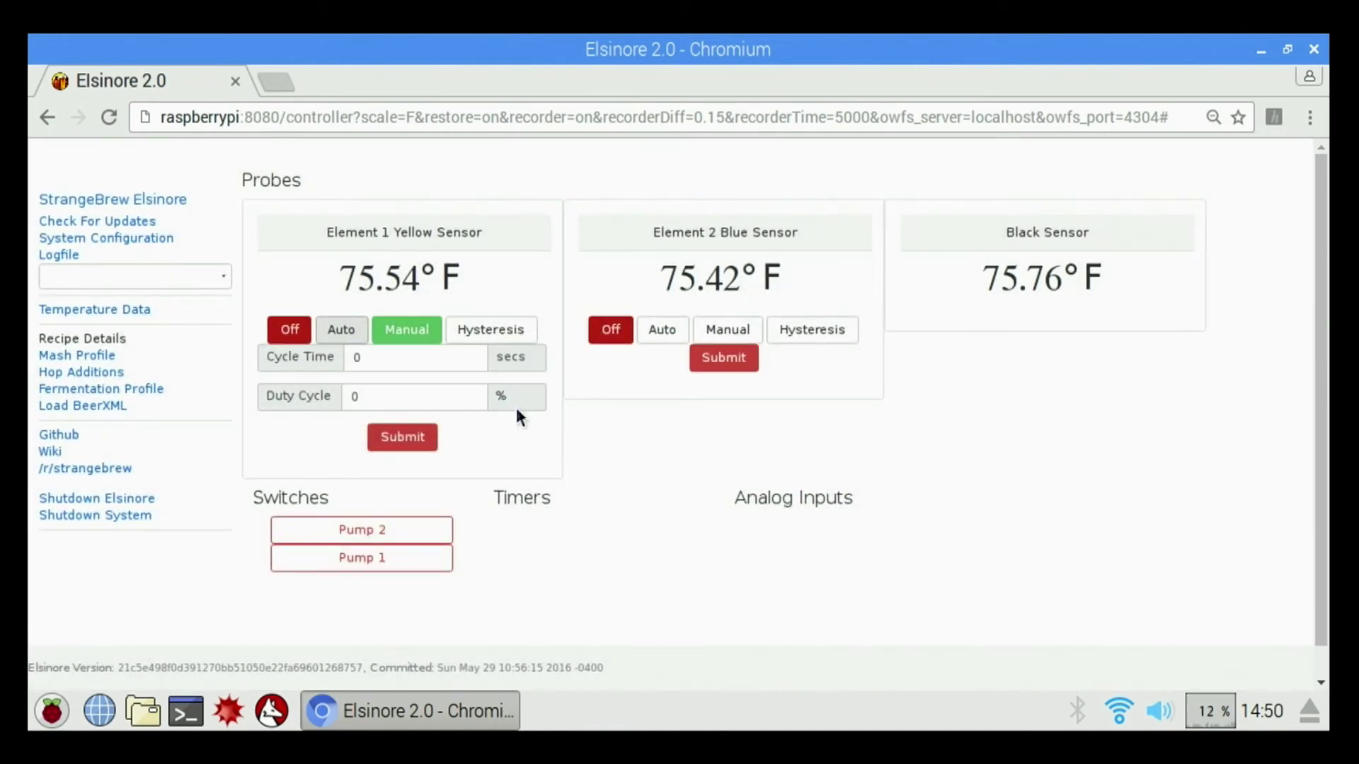
left_click(289, 330)
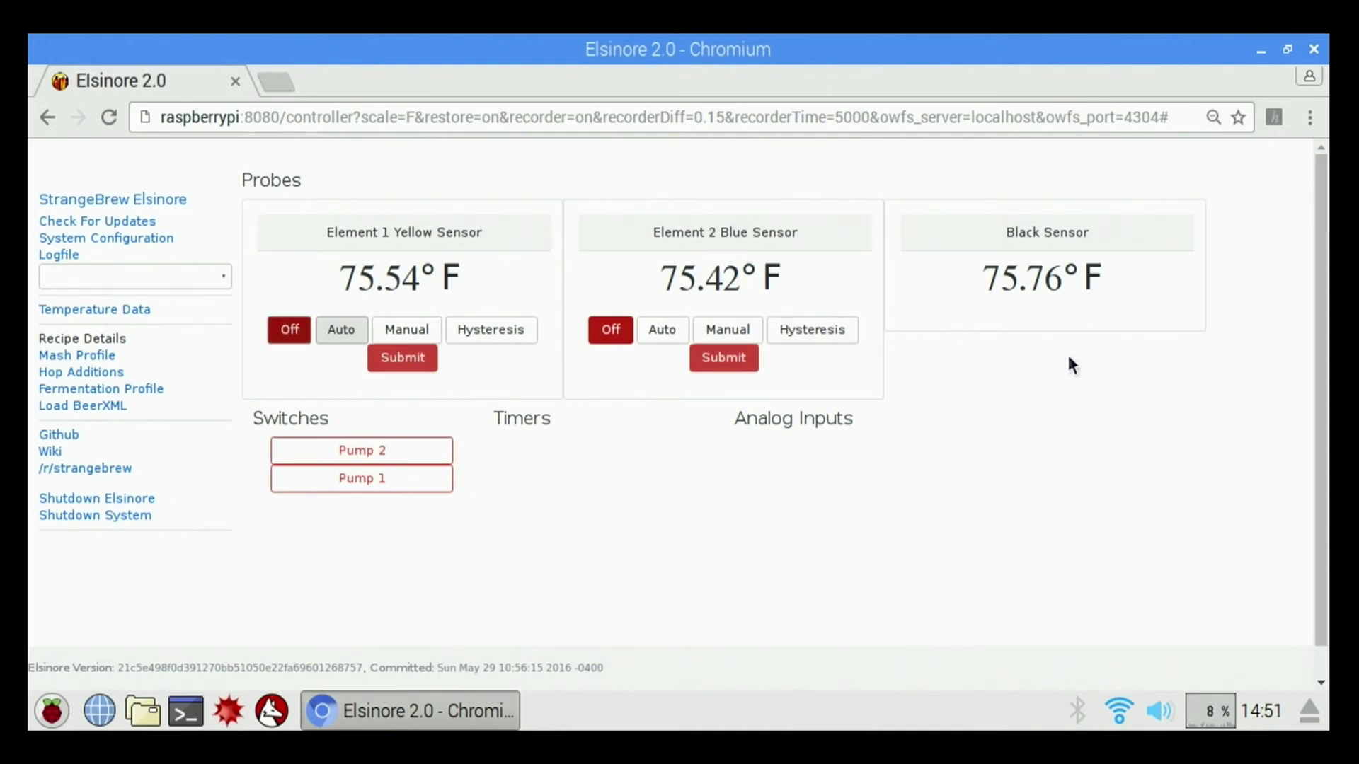
- Inspect the Black Sensor's general configuration, including its Heat GPIO field, and return to the probe overview
left_click(1044, 242)
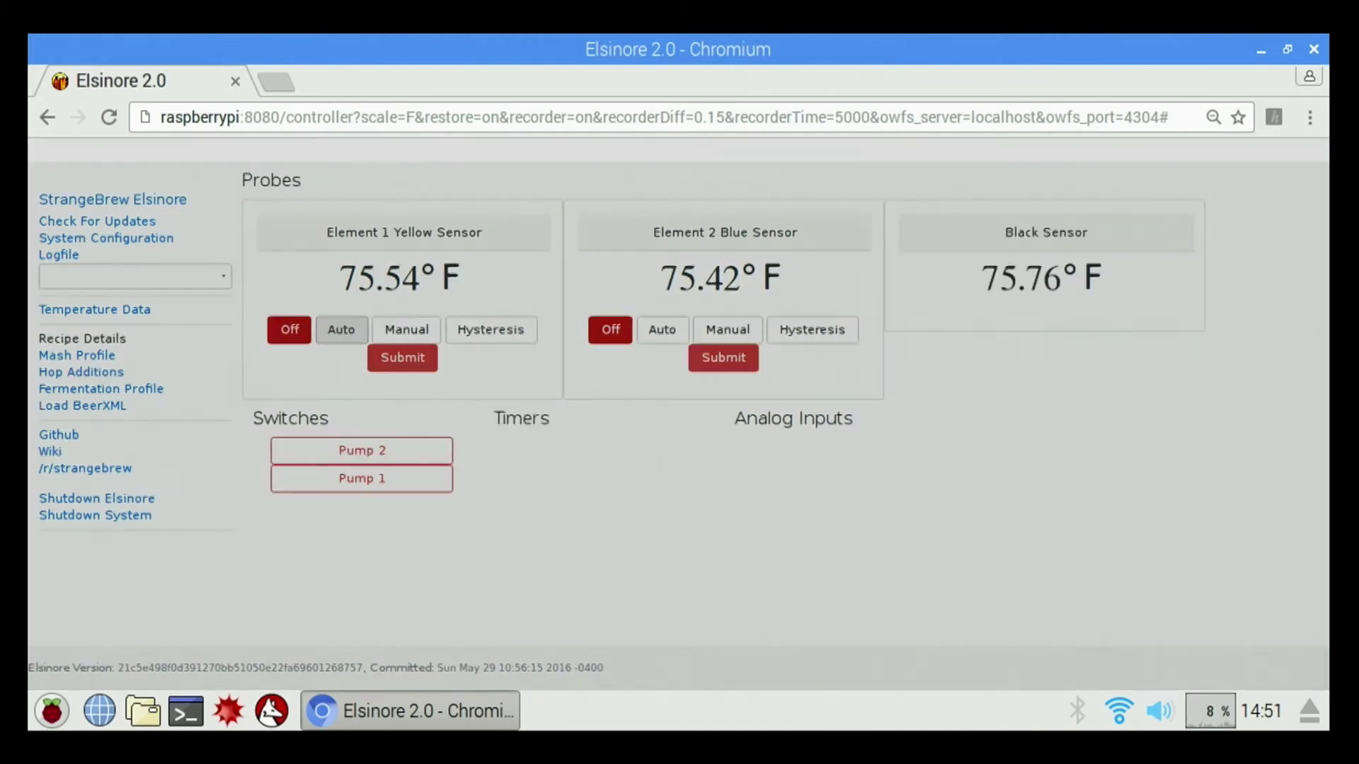
left_click(574, 317)
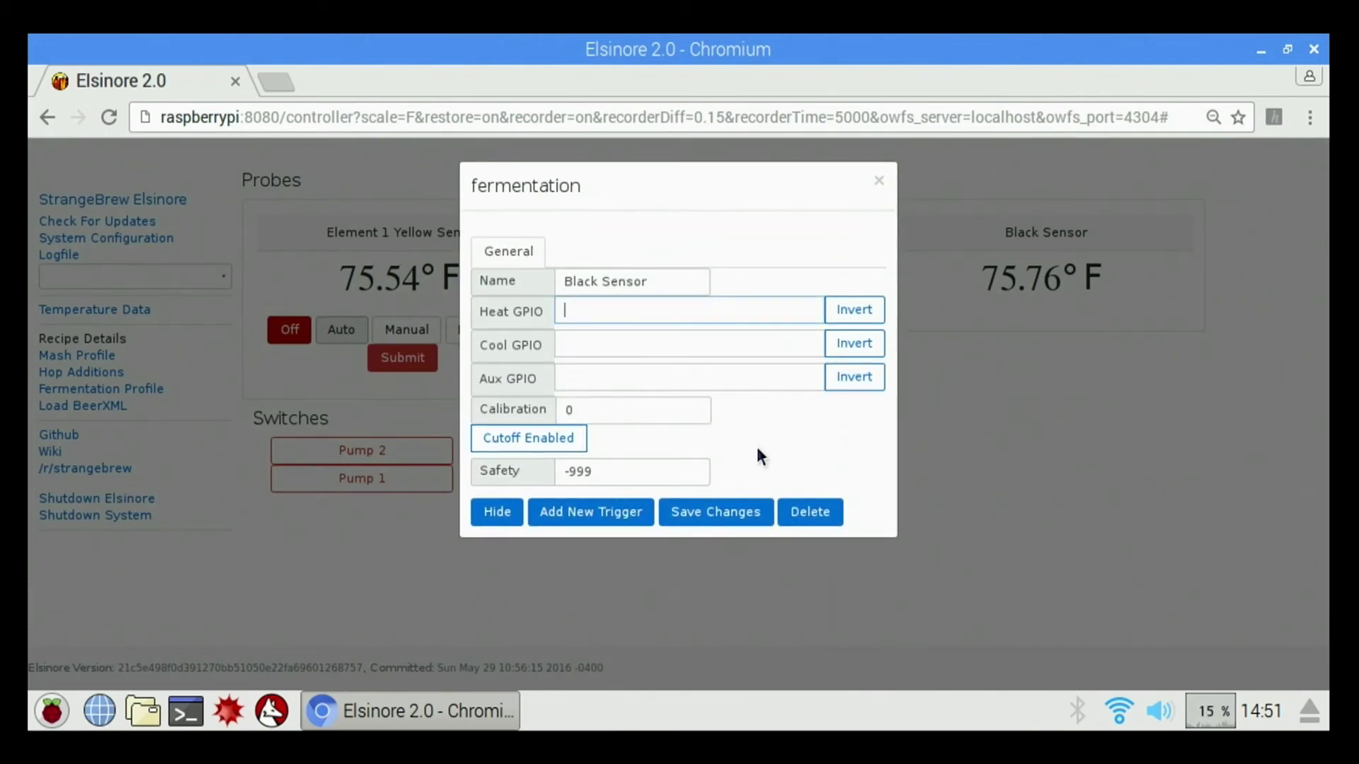
left_click(821, 523)
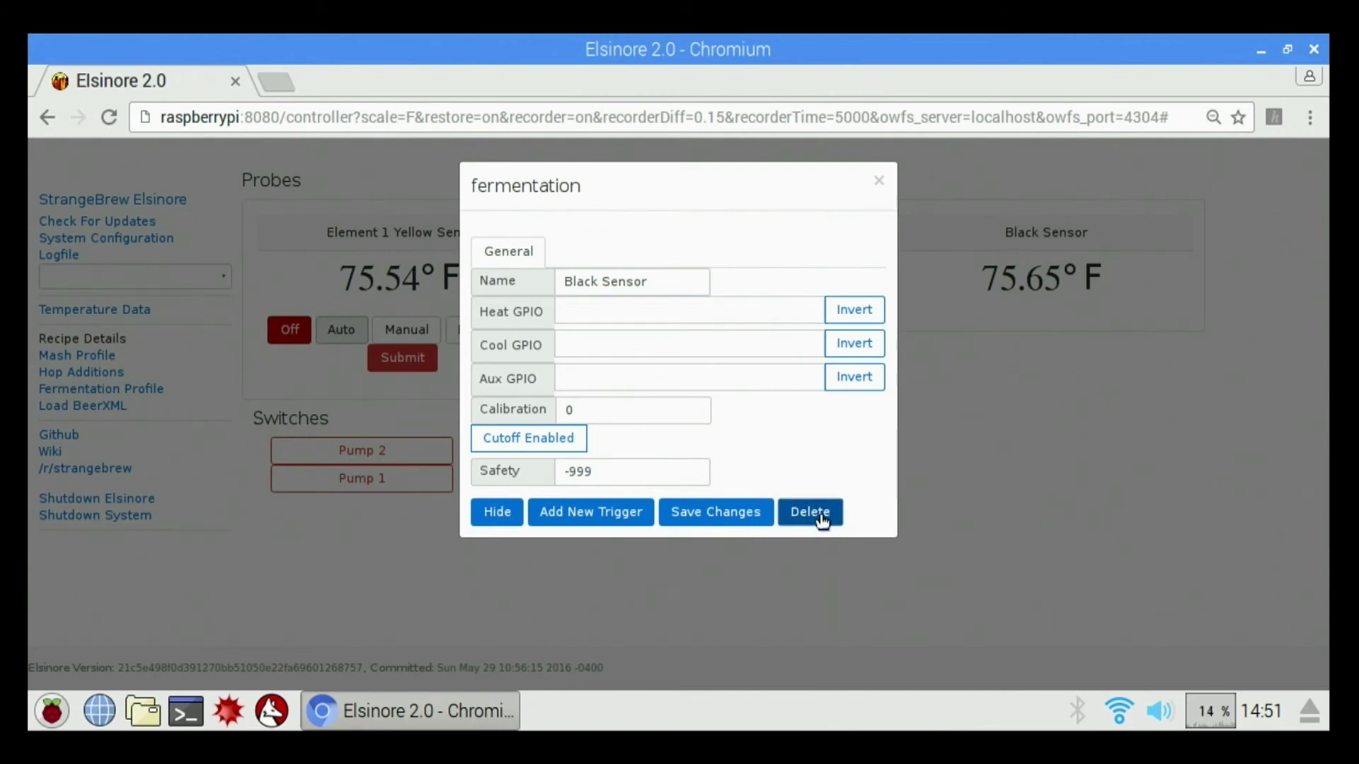
left_click(693, 439)
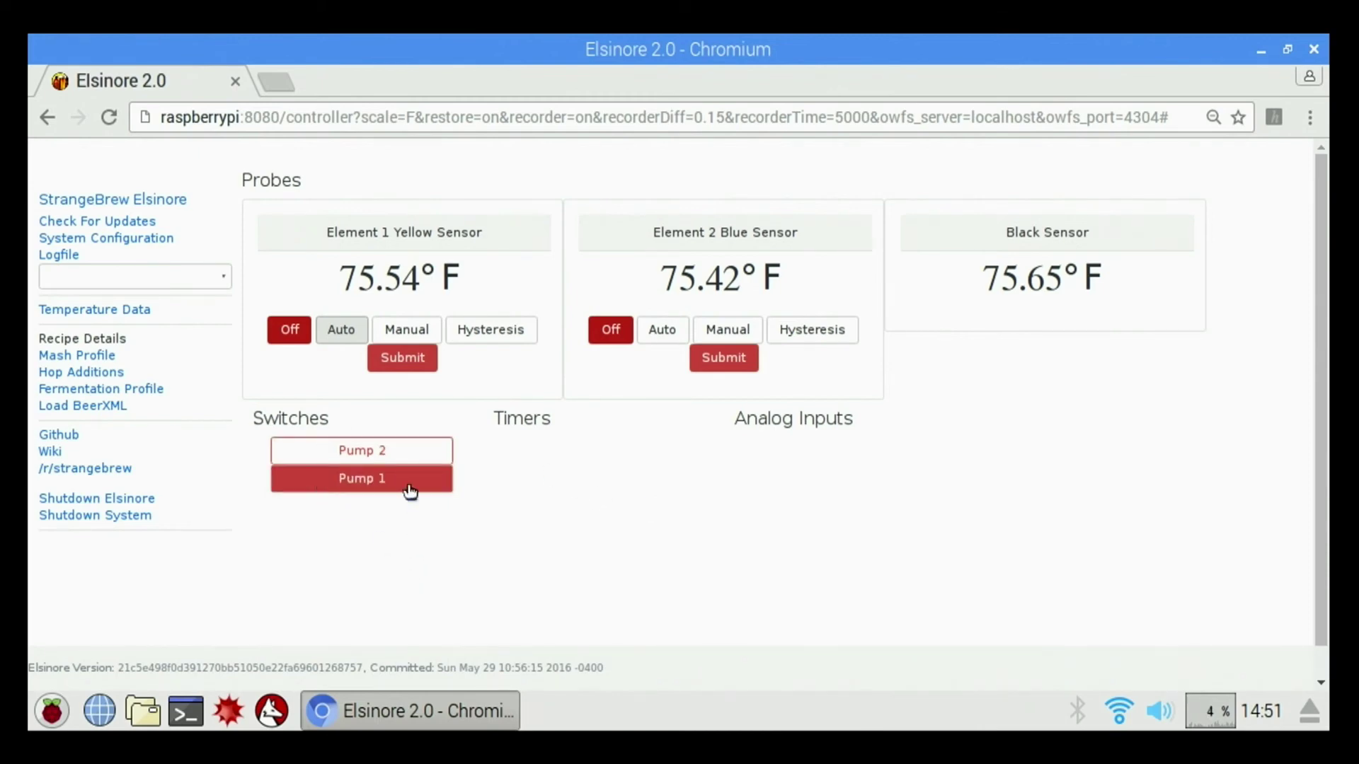
- Toggle the Pump 2 and Pump 1 switches, inspecting Pump 2's name and GPIO settings in between
left_click(403, 456)
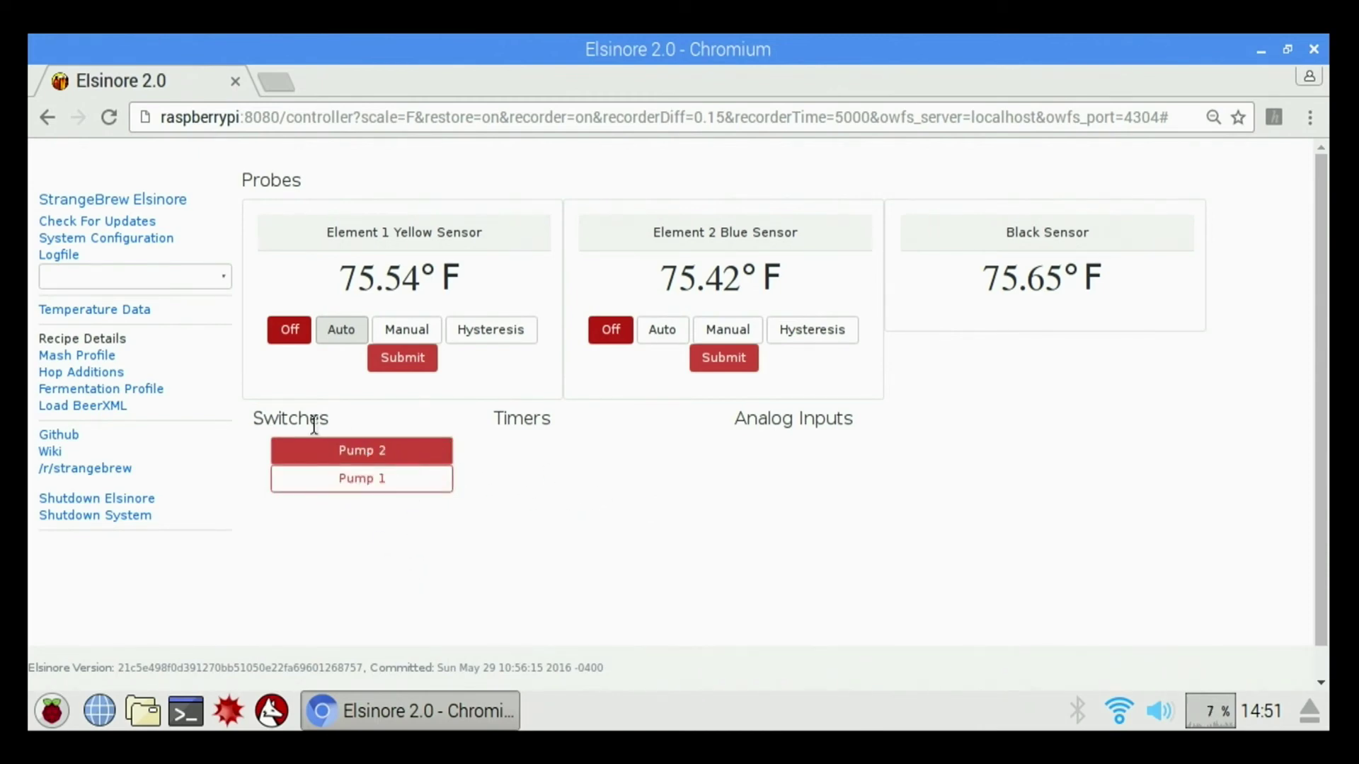
right_click(340, 453)
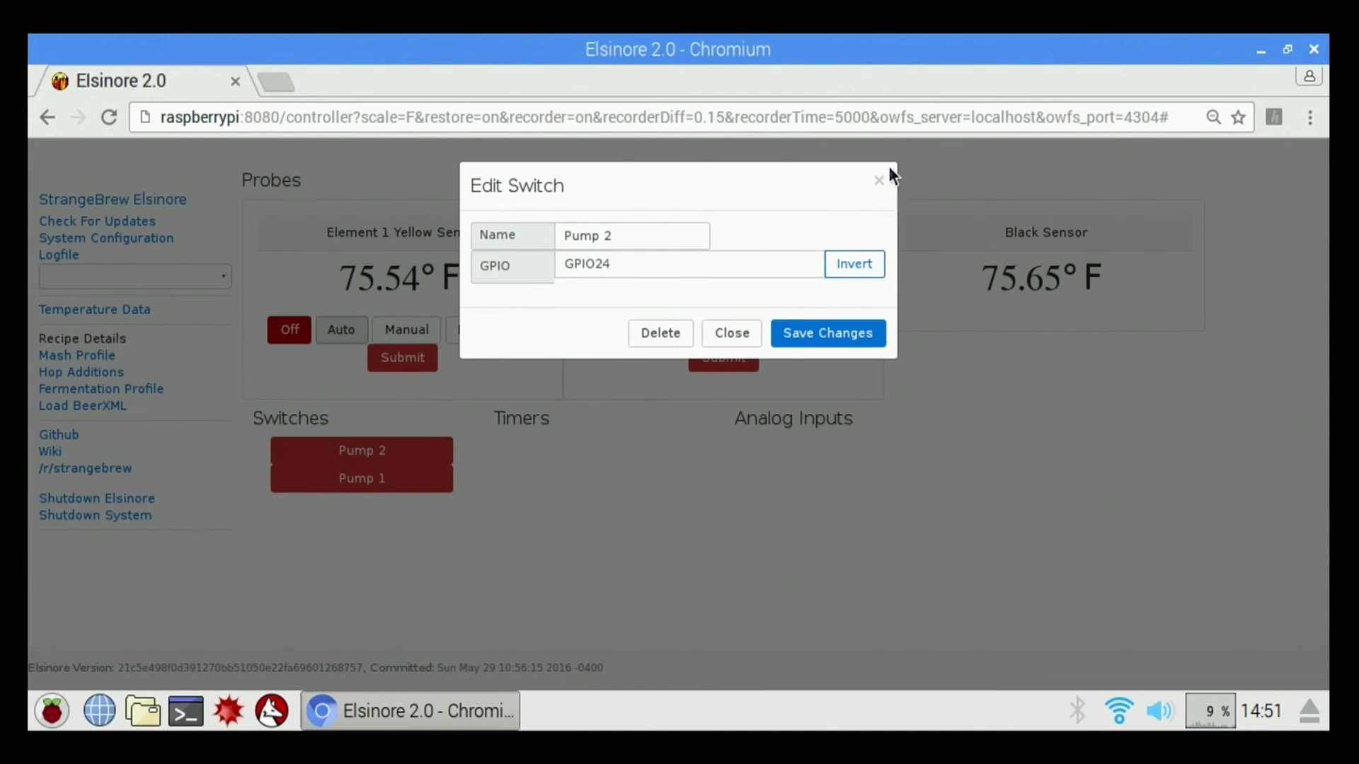
left_click(879, 181)
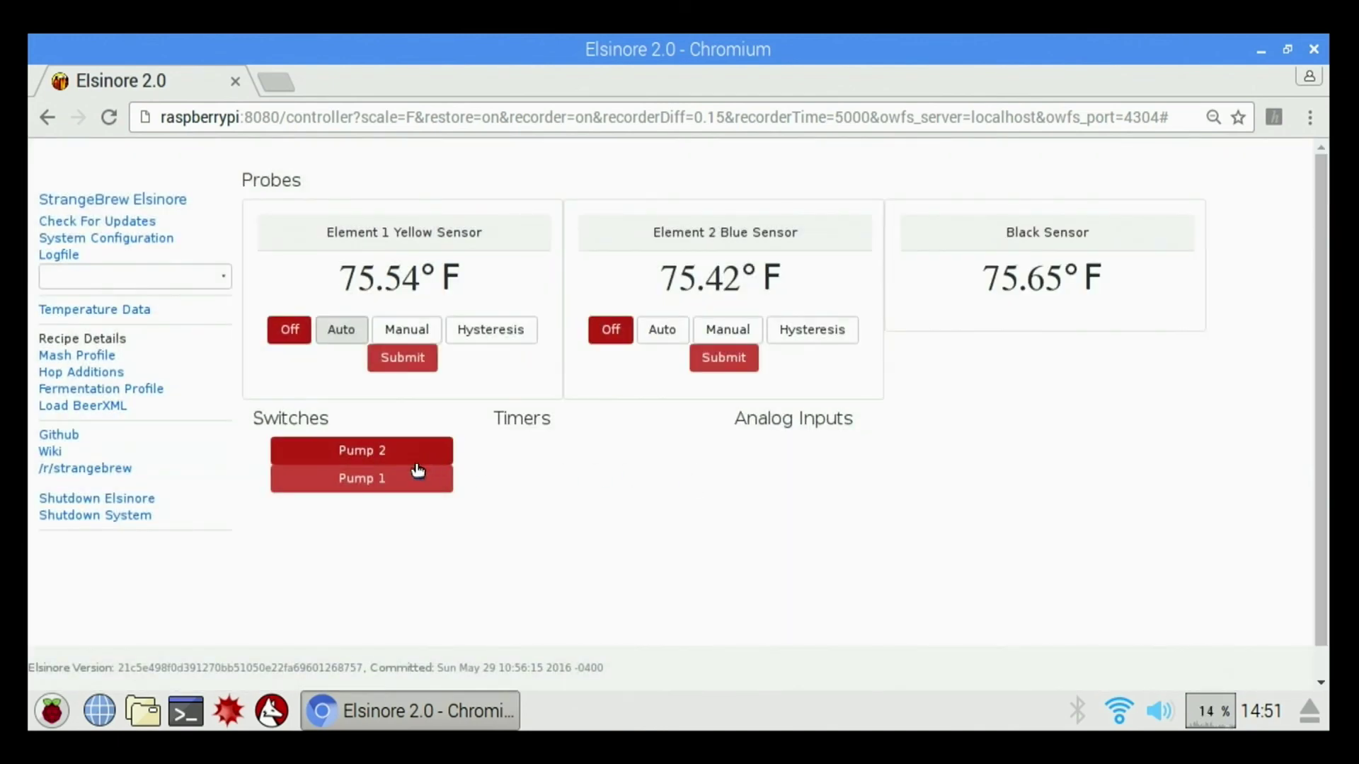
left_click(388, 479)
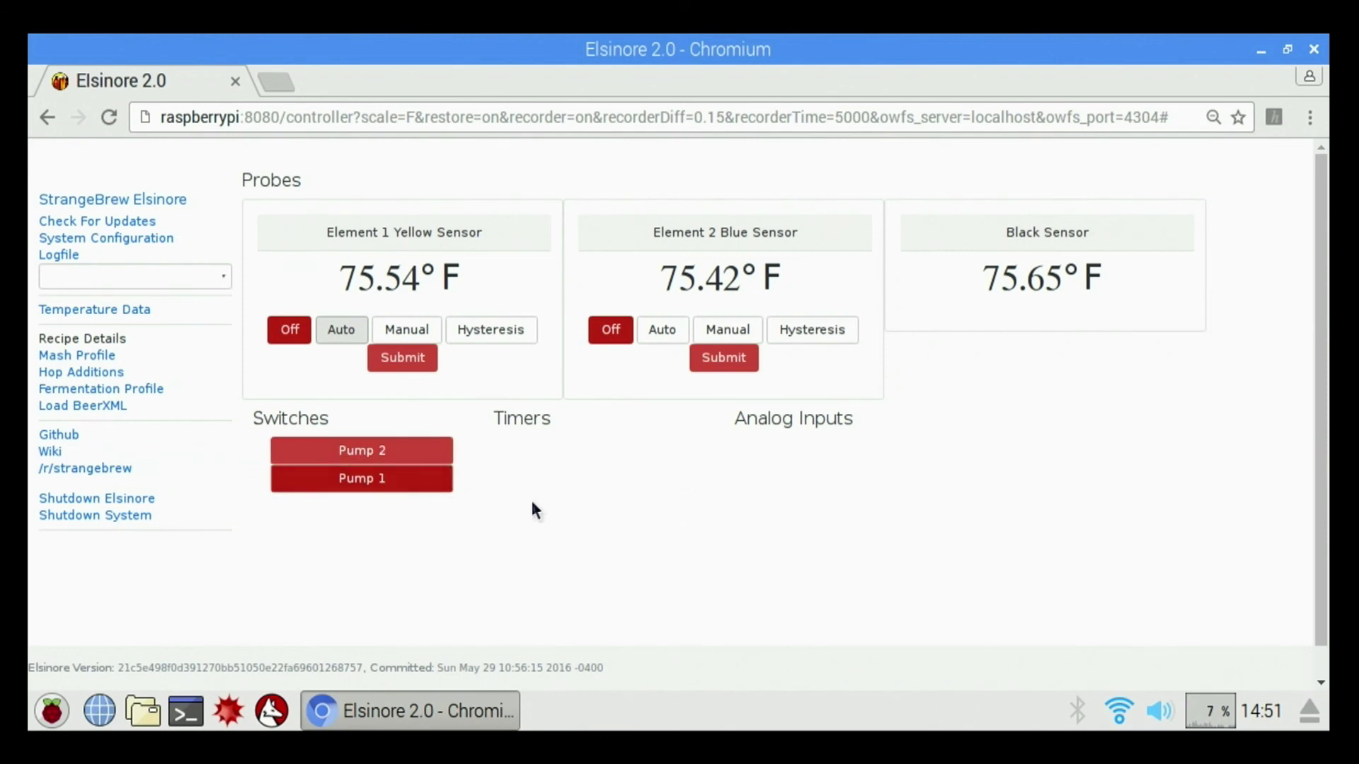